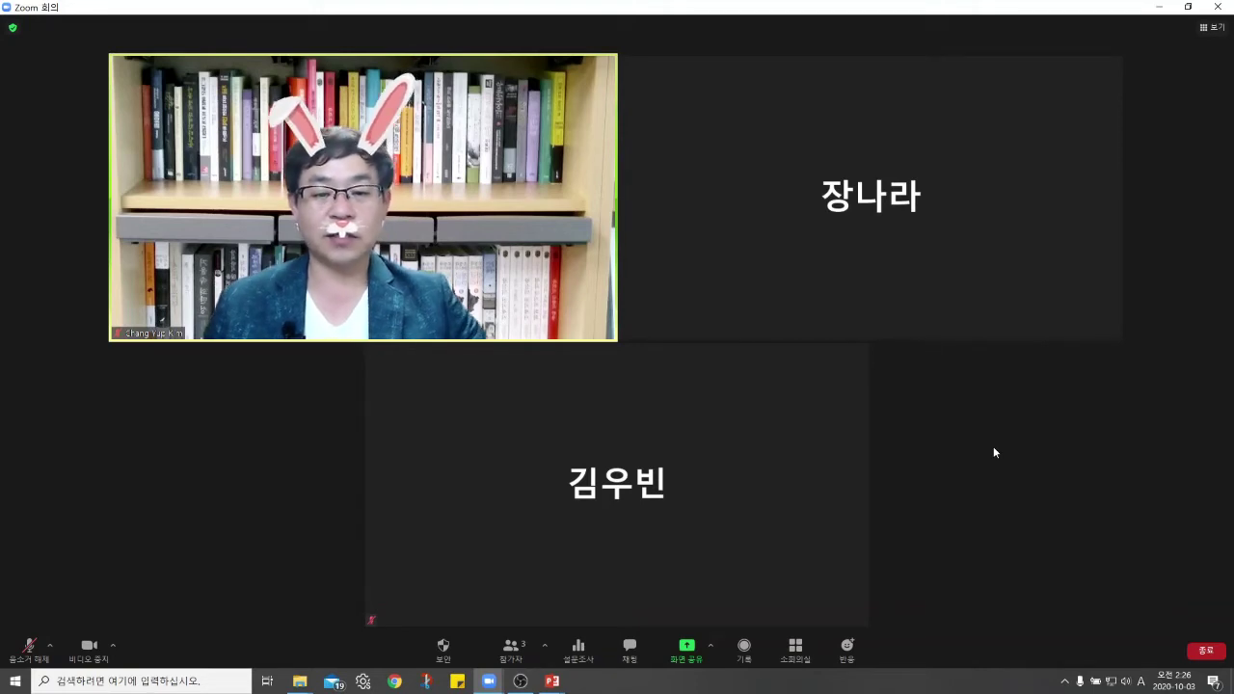
Create 2 breakout rooms with participants assigned manually.
{"action": "mouse_move", "coordinate": [867, 559]}
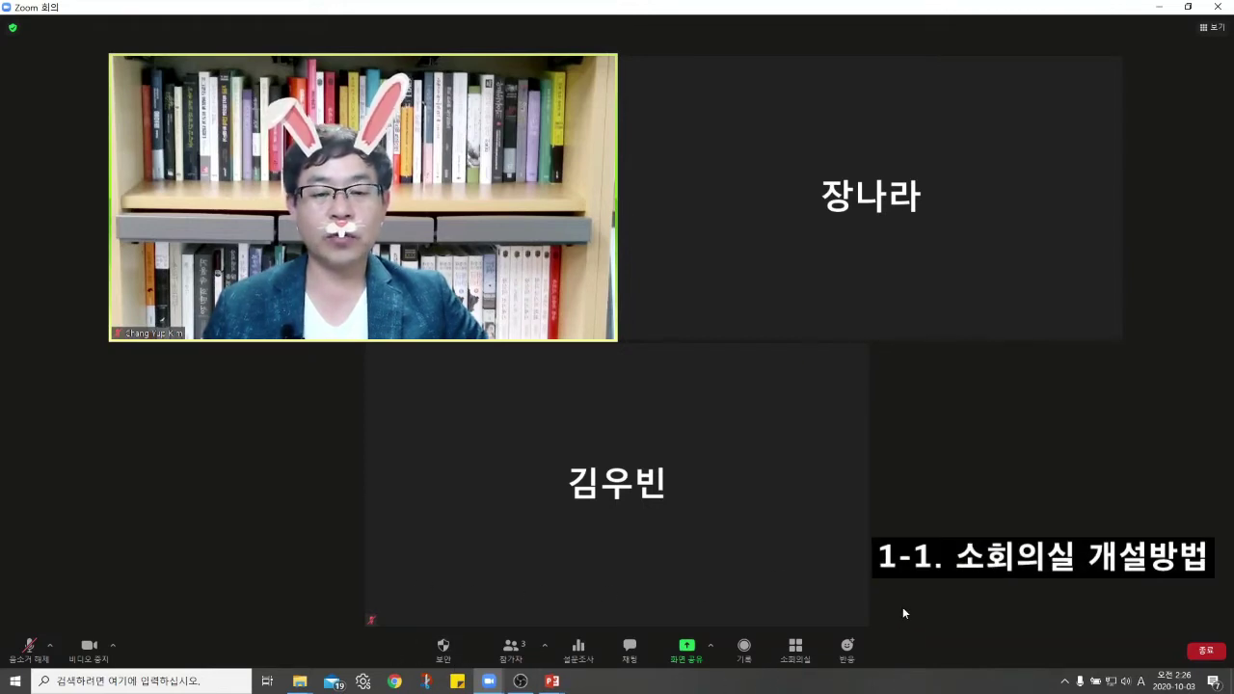
{"action": "left_click", "coordinate": [796, 646]}
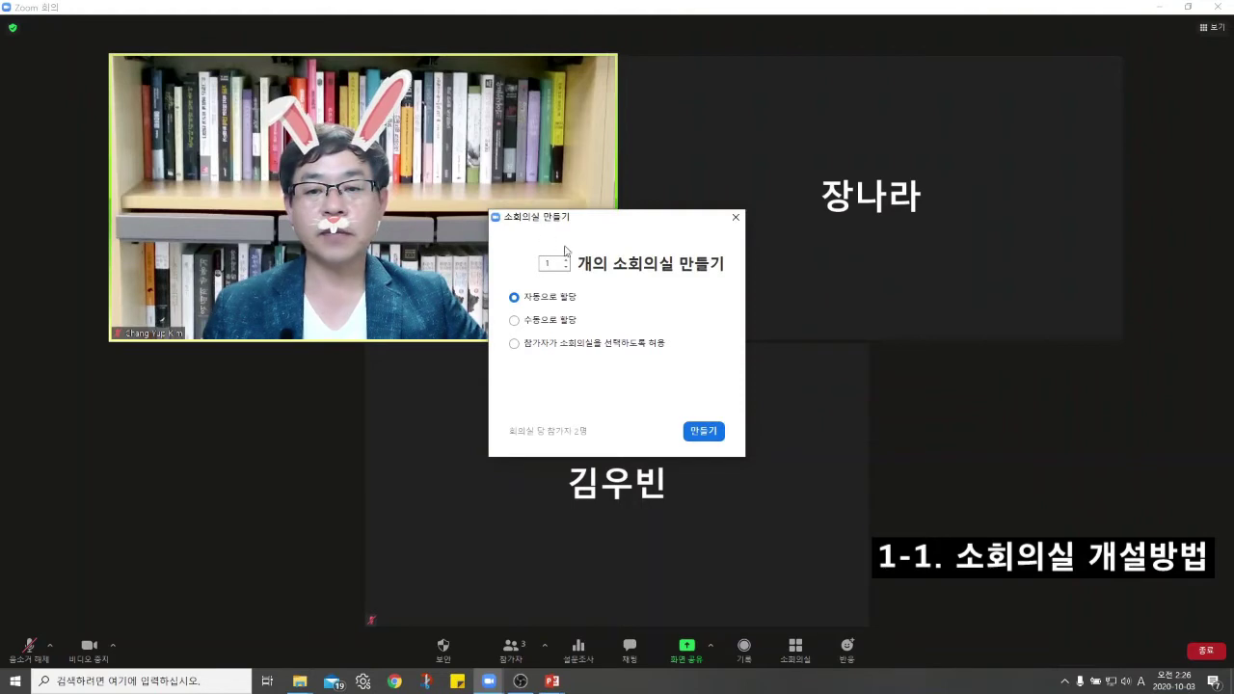
{"action": "left_click", "coordinate": [566, 259]}
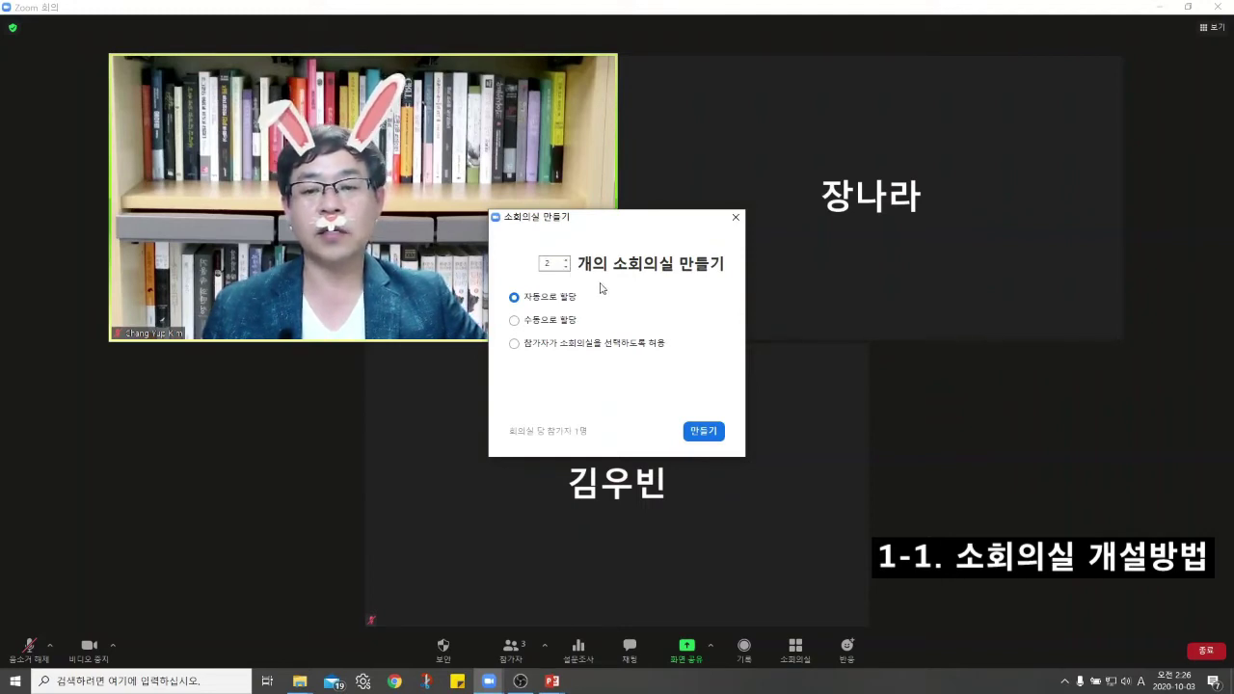
{"action": "left_click", "coordinate": [515, 321]}
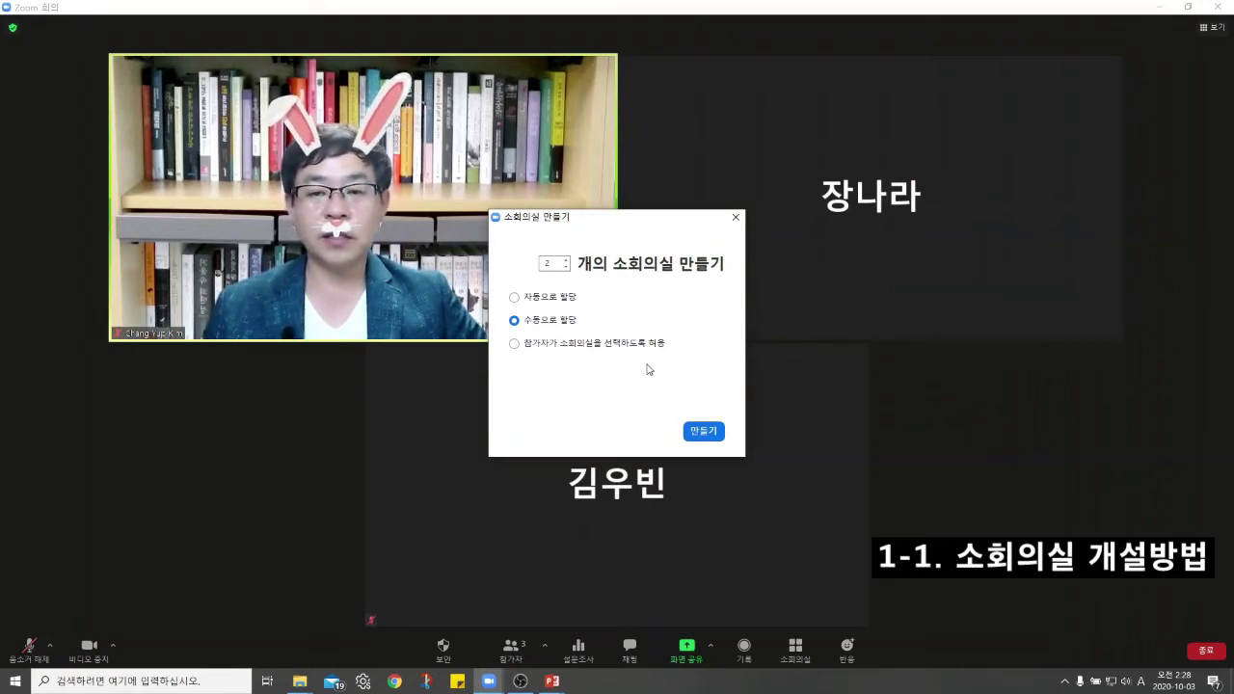
{"action": "left_click", "coordinate": [701, 434]}
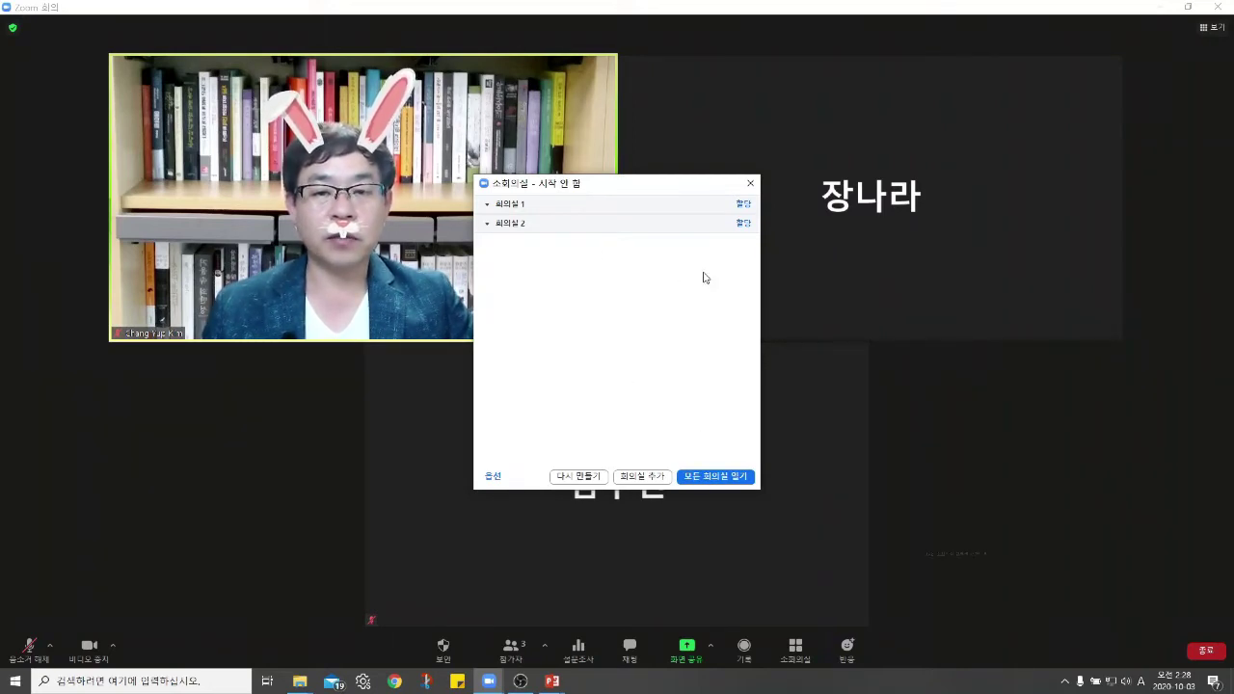
Assign the first listed participant to 회의실 1 and the remaining participant to 회의실 2.
{"action": "left_click", "coordinate": [747, 207]}
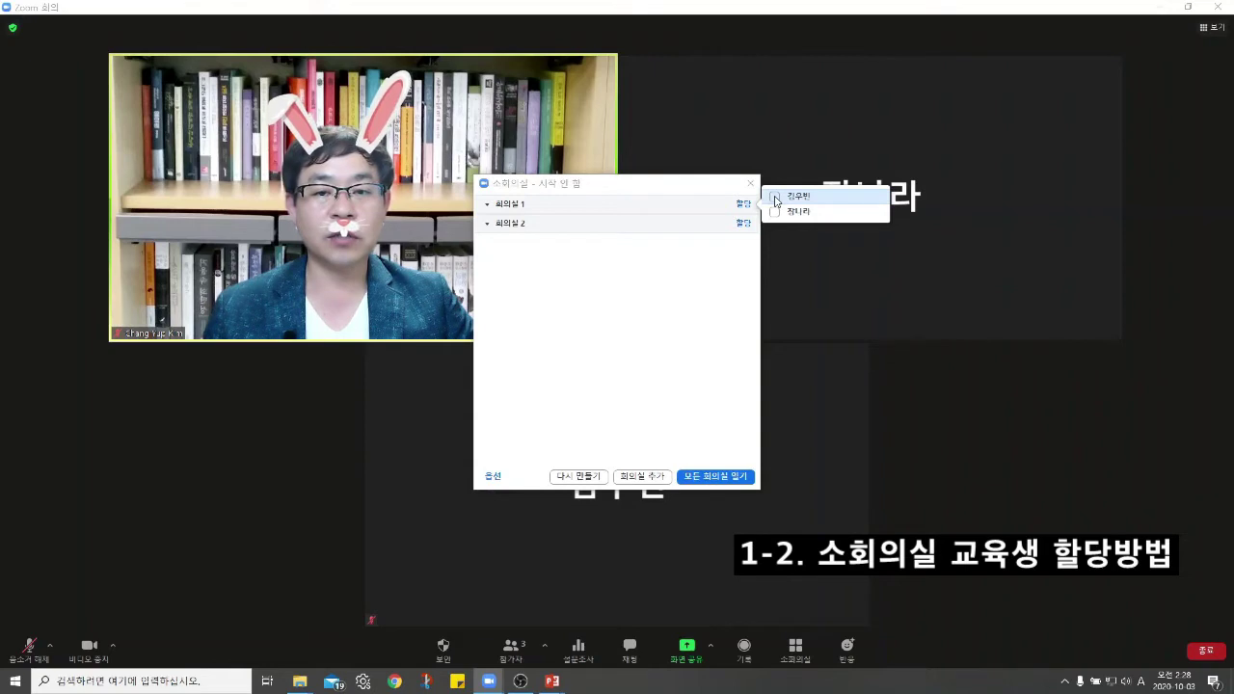
{"action": "left_click", "coordinate": [776, 198]}
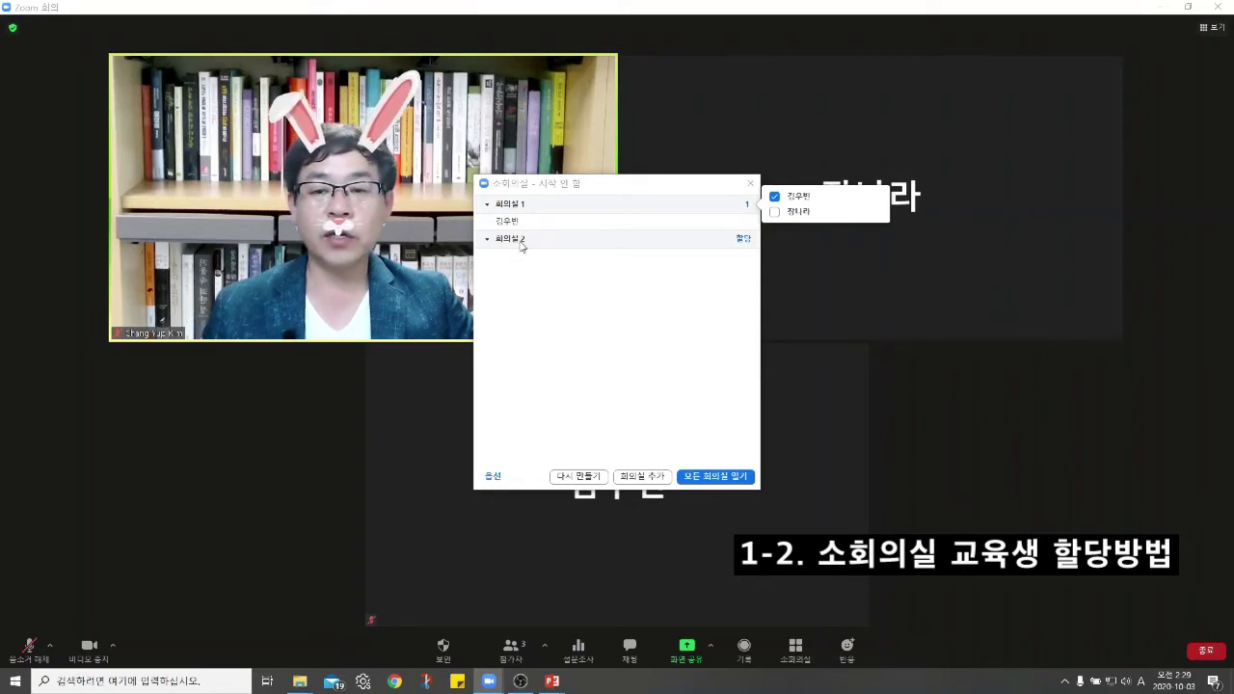
{"action": "left_click", "coordinate": [744, 241]}
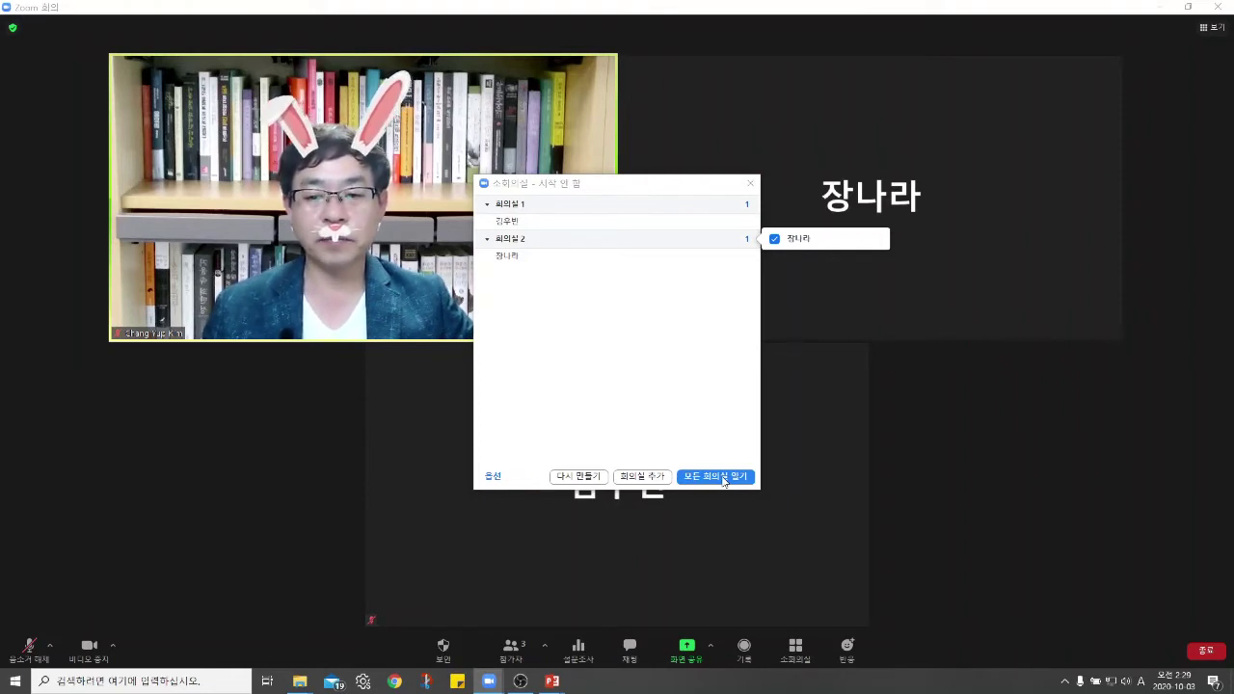
Review the breakout room options for automatic moving and the closing countdown, and open all rooms.
{"action": "left_click", "coordinate": [493, 477]}
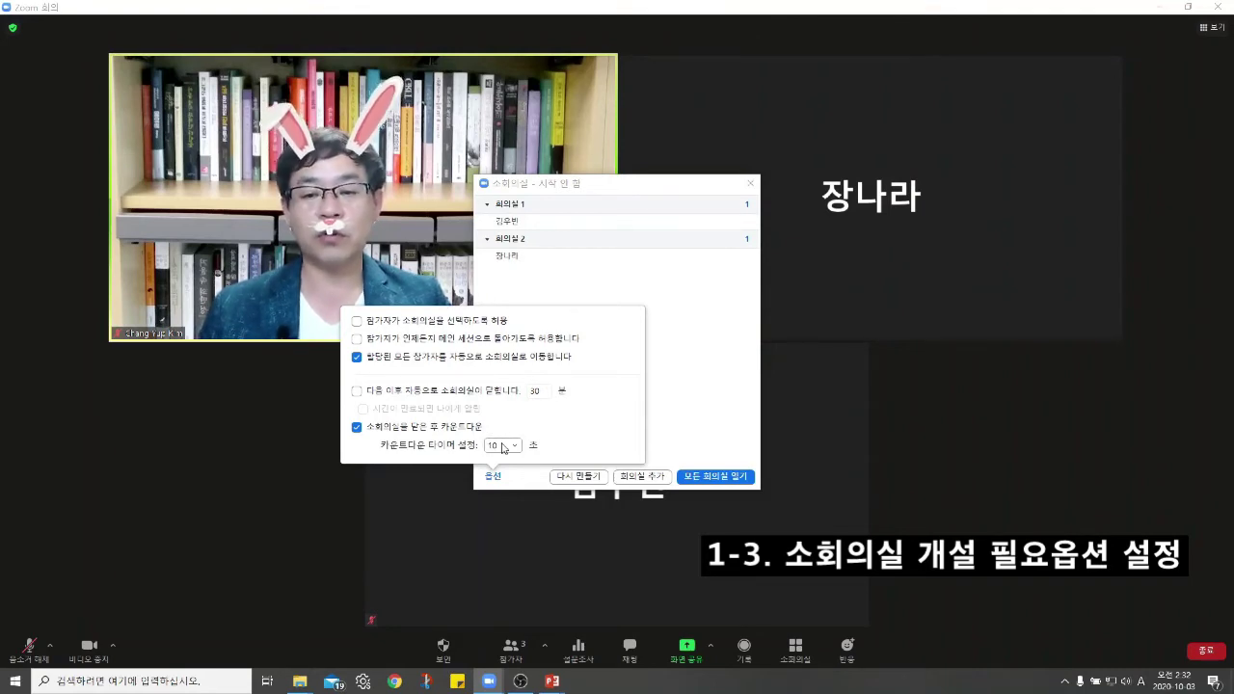
{"action": "left_click", "coordinate": [691, 351]}
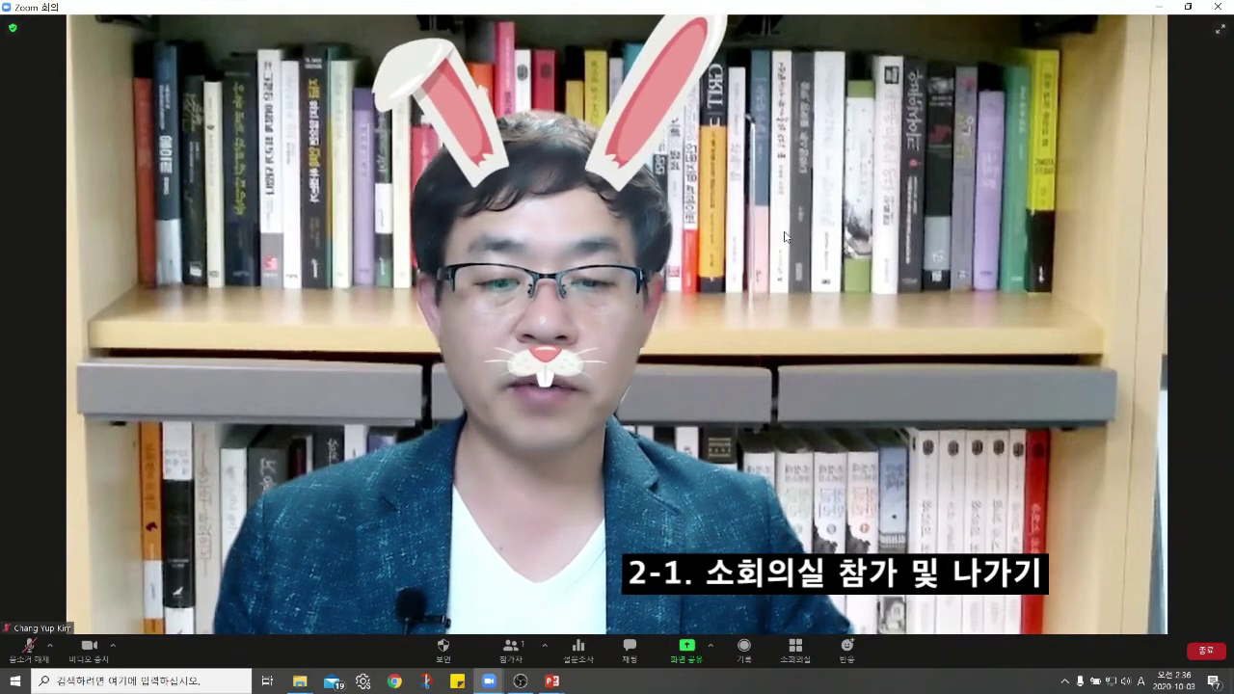
Join 회의실 1 as host and maximize its meeting window.
{"action": "left_click", "coordinate": [796, 651]}
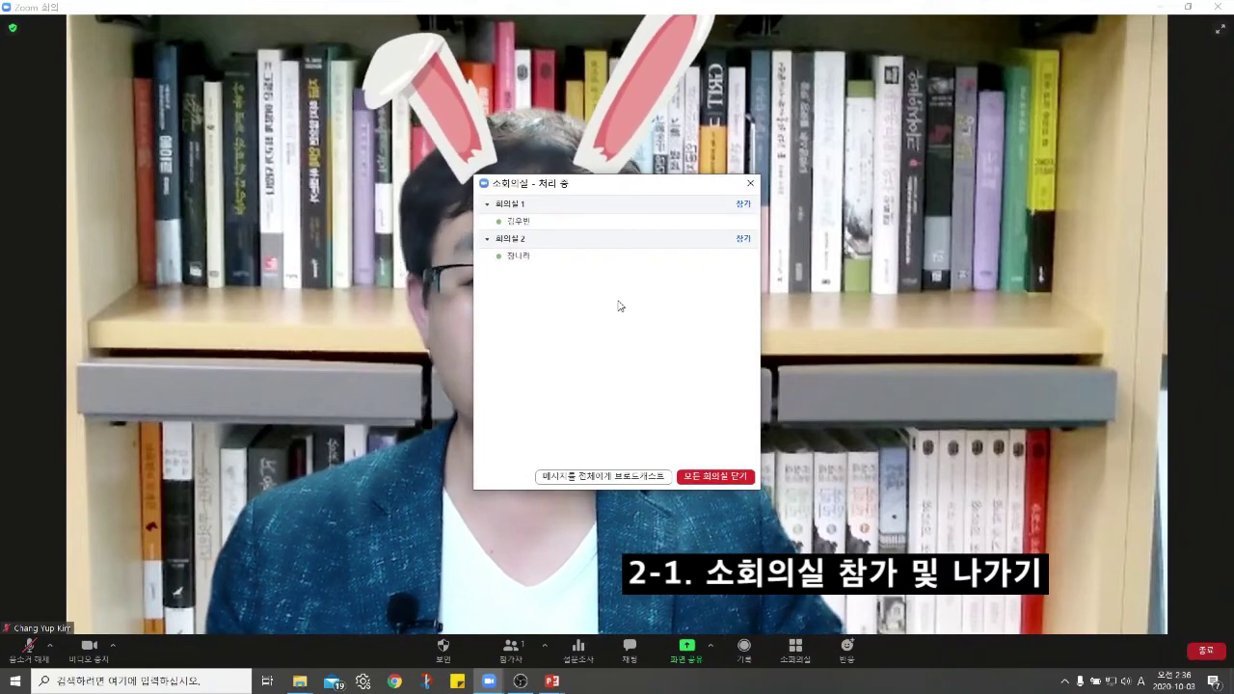
{"action": "left_click", "coordinate": [744, 205]}
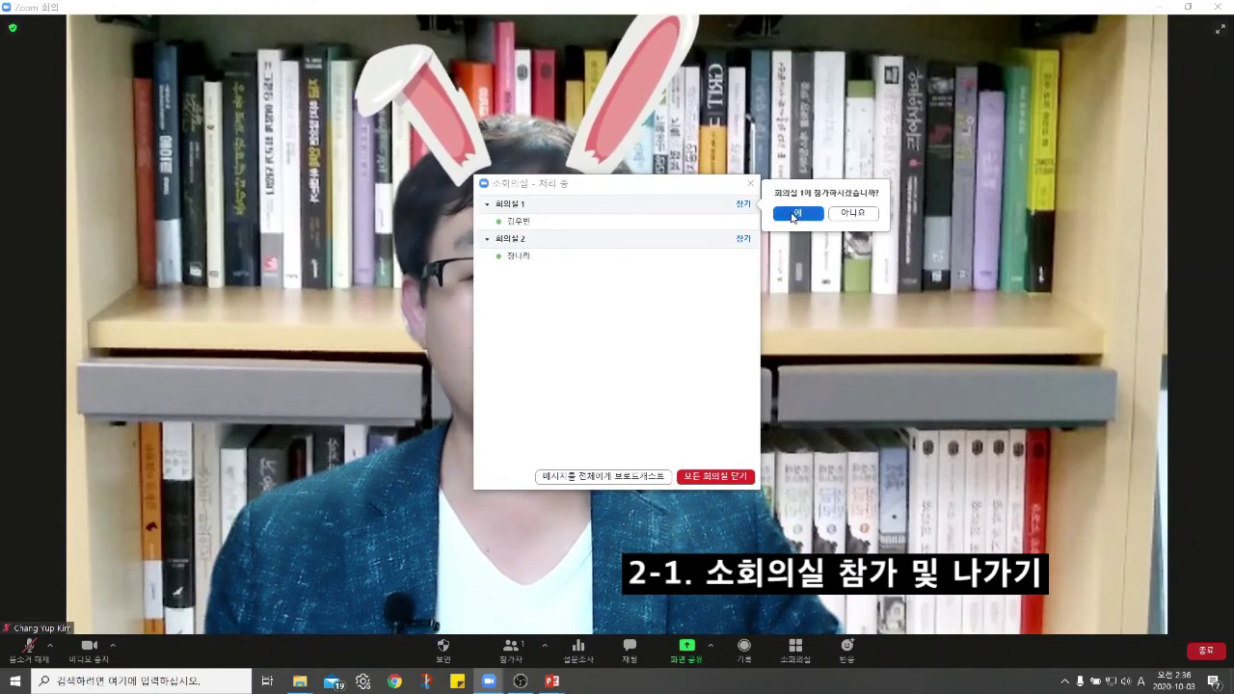
{"action": "left_click", "coordinate": [791, 214]}
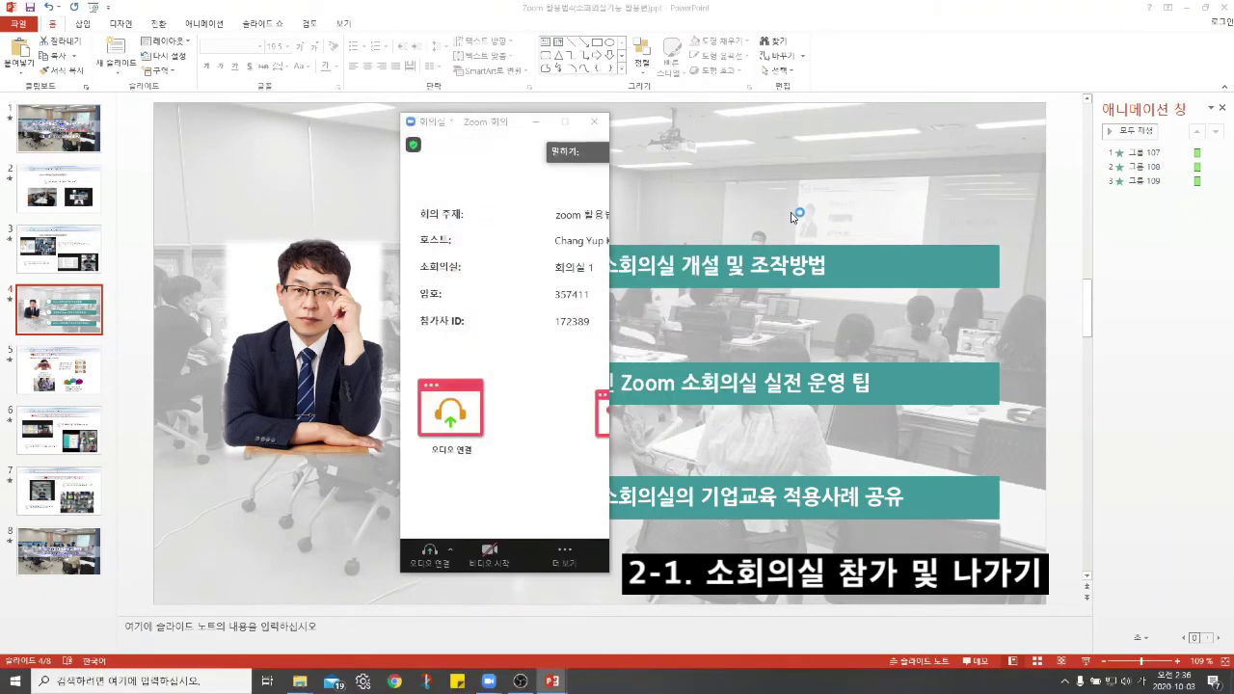
{"action": "left_click", "coordinate": [565, 121]}
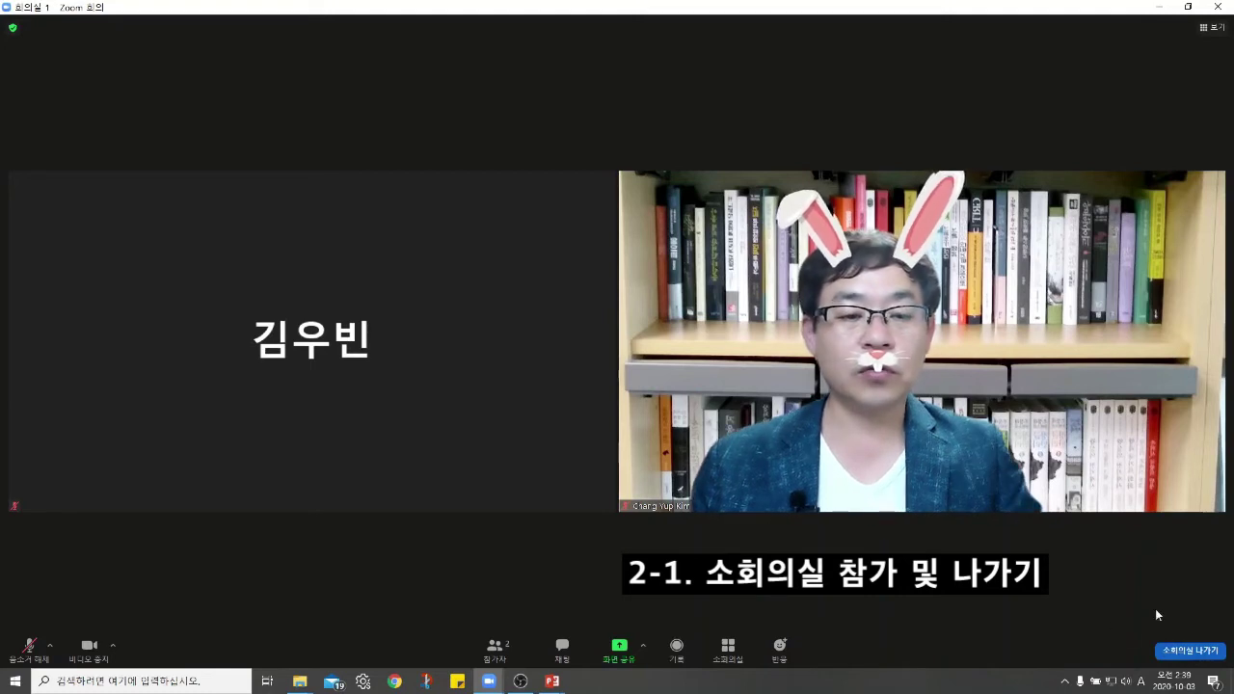
Examine the choices for ending the meeting for everyone and for leaving it with a new host, cancelling both.
{"action": "left_click", "coordinate": [1194, 653]}
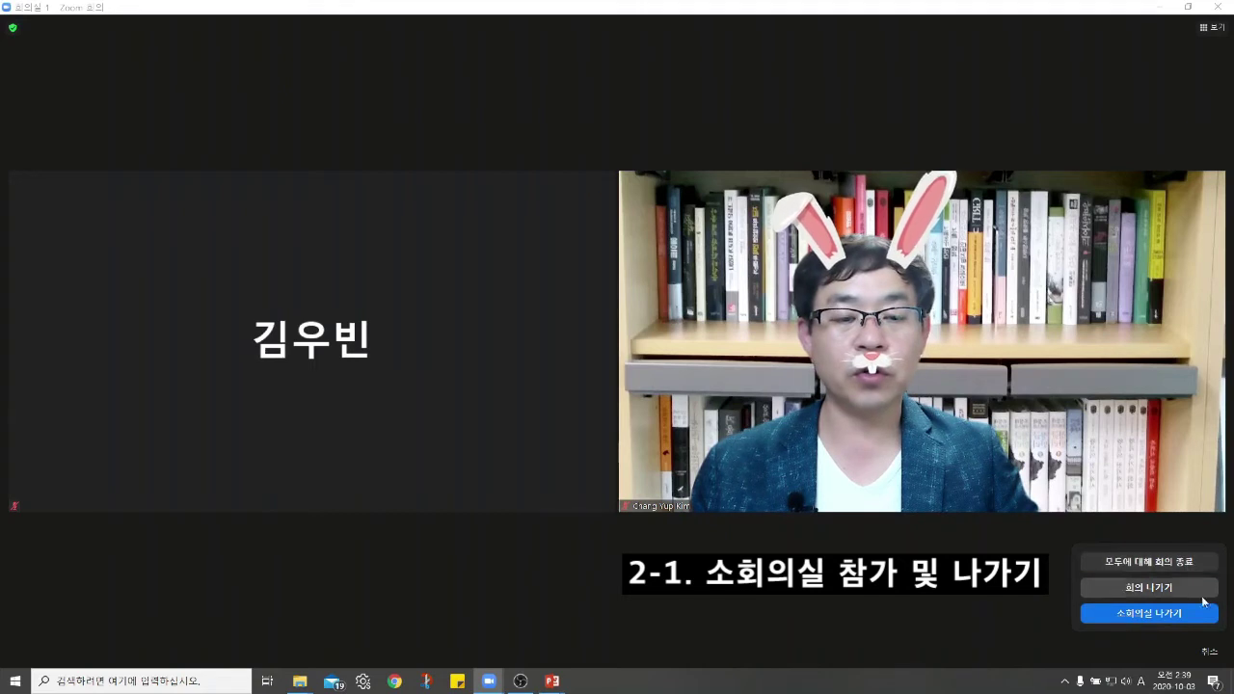
{"action": "left_click", "coordinate": [1148, 563]}
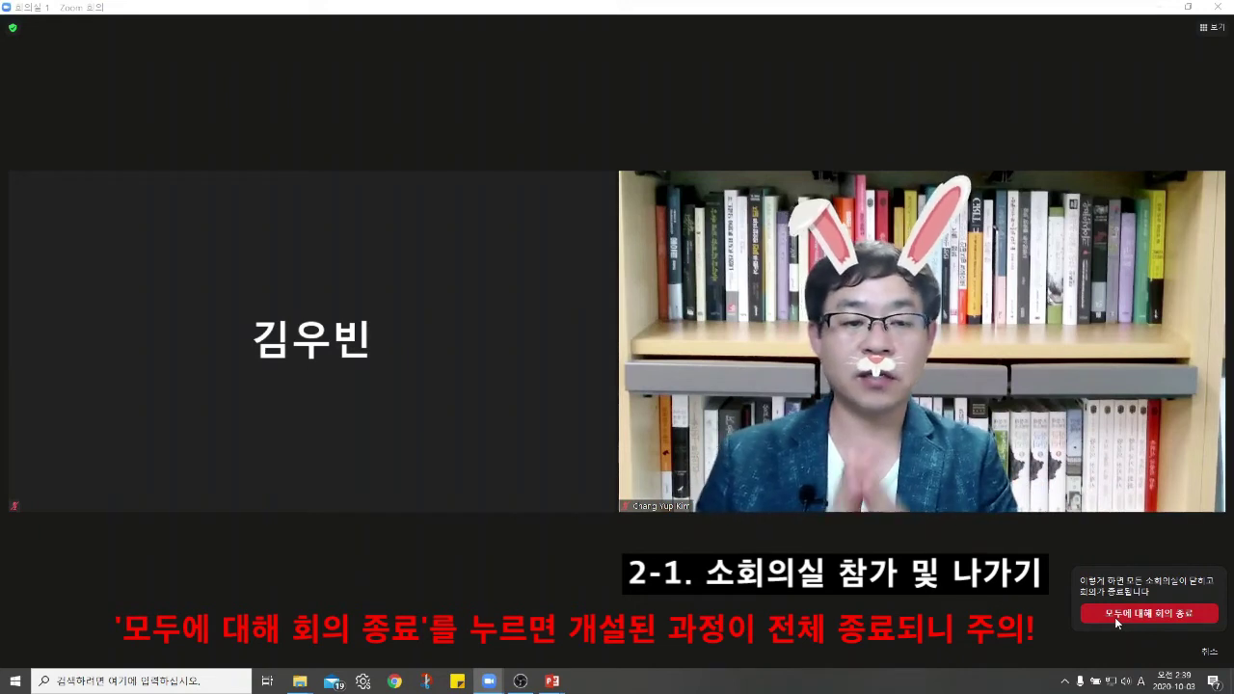
{"action": "left_click", "coordinate": [1211, 653]}
{"action": "left_click", "coordinate": [1190, 654]}
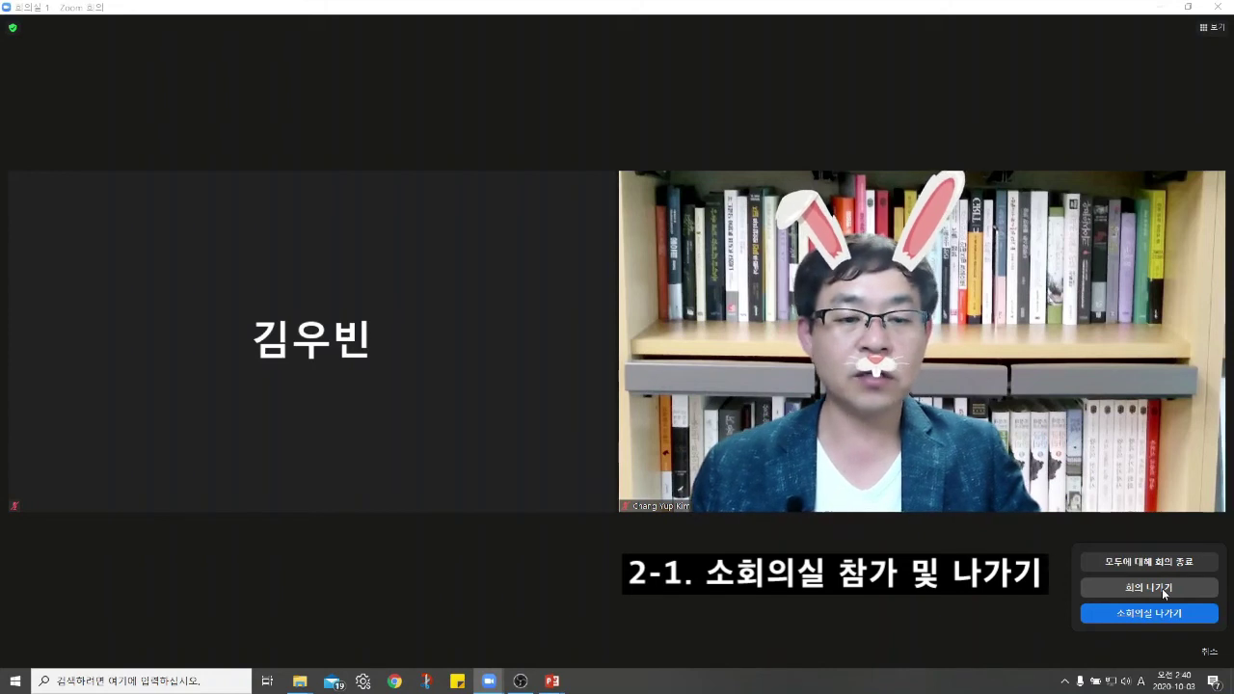
{"action": "left_click", "coordinate": [1162, 588]}
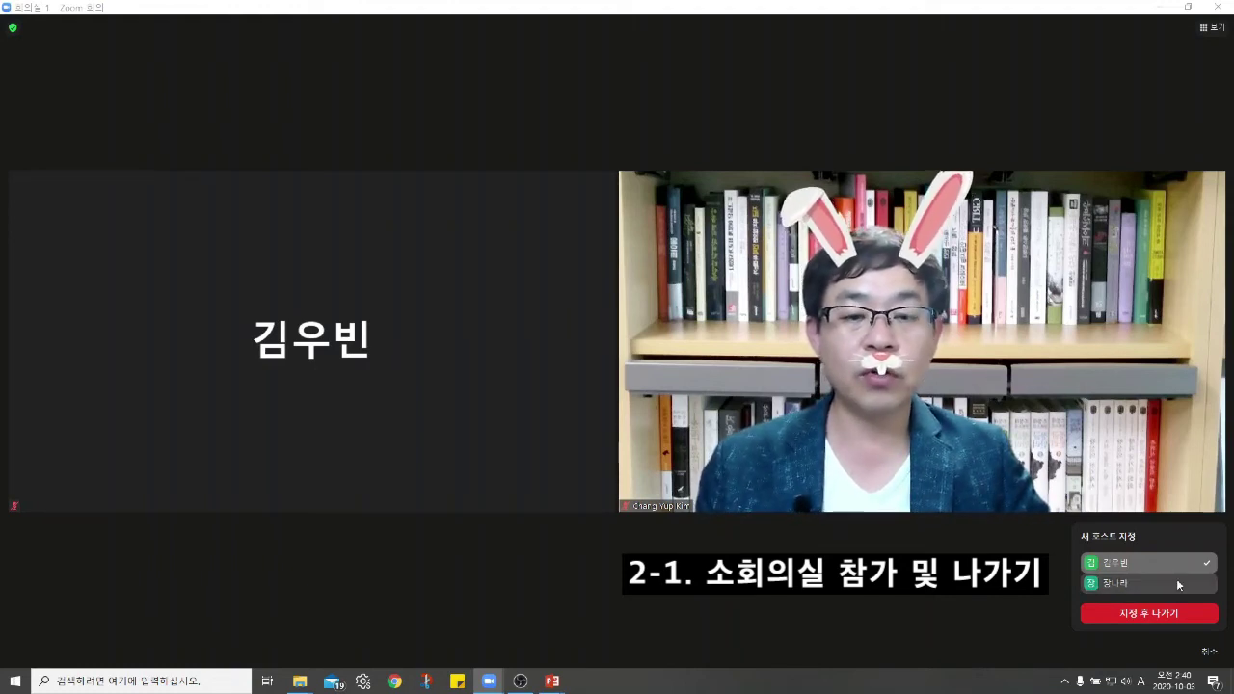
{"action": "left_click", "coordinate": [1212, 656]}
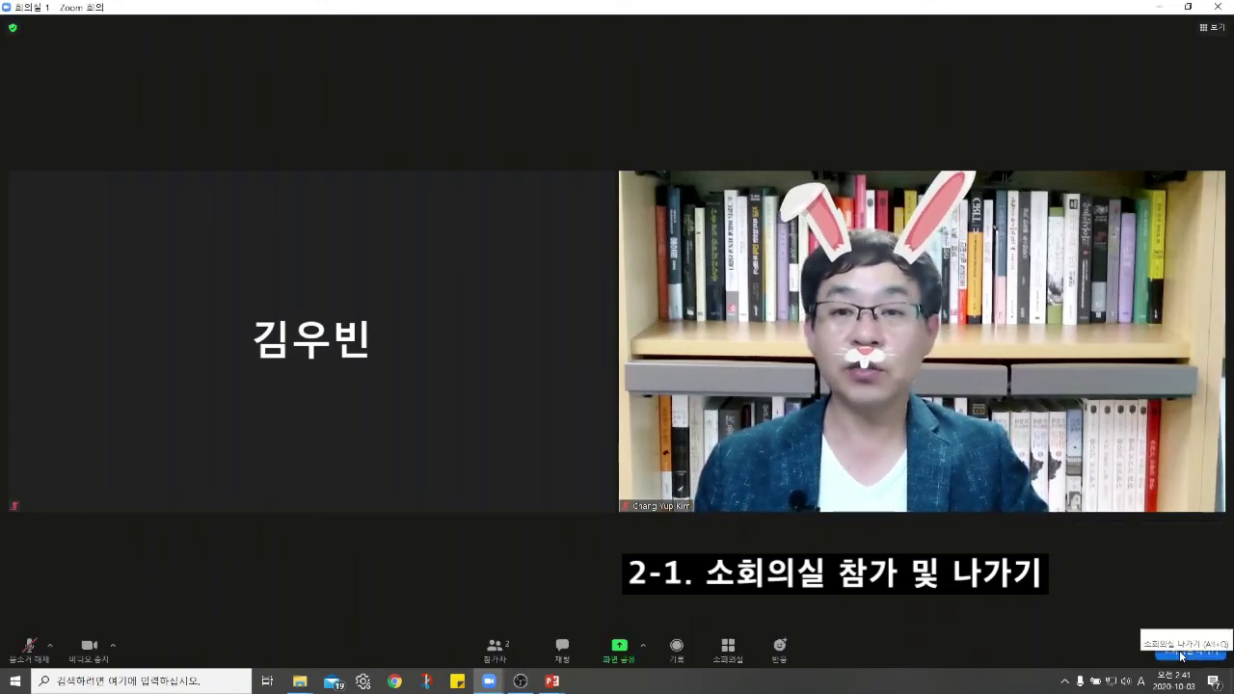
Leave 회의실 1 for the main session, and join 회의실 2 in a maximized window.
{"action": "left_click", "coordinate": [1181, 654]}
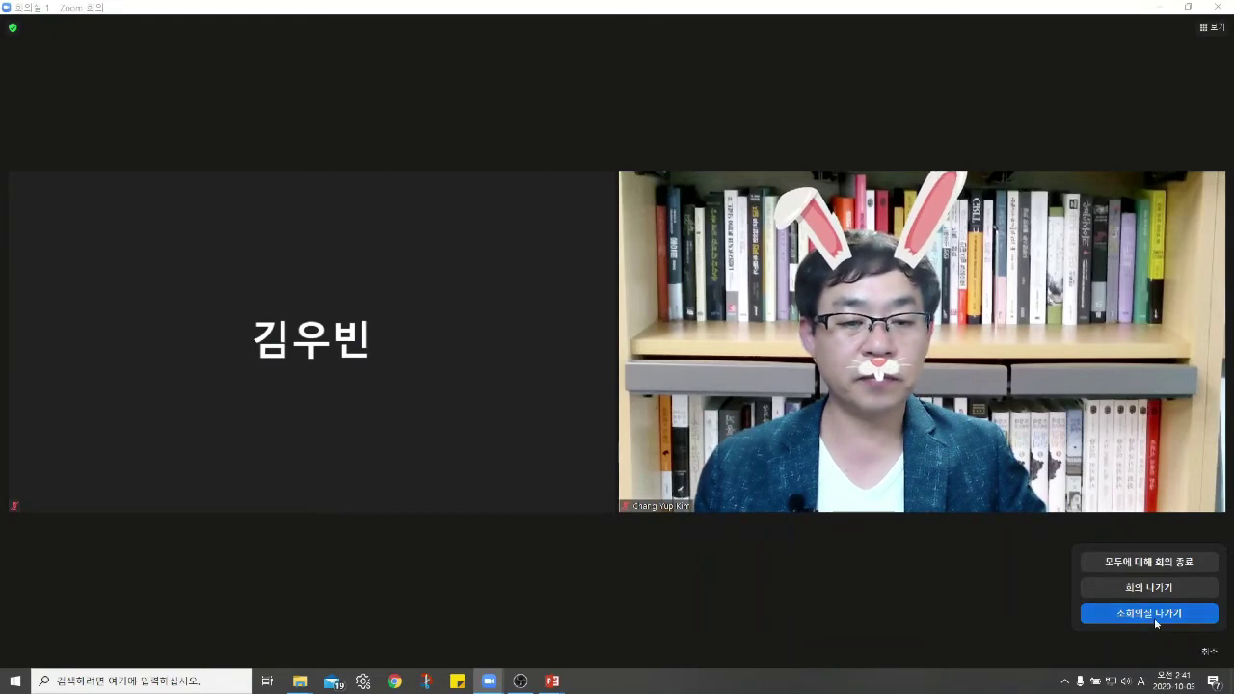
{"action": "left_click", "coordinate": [1160, 614]}
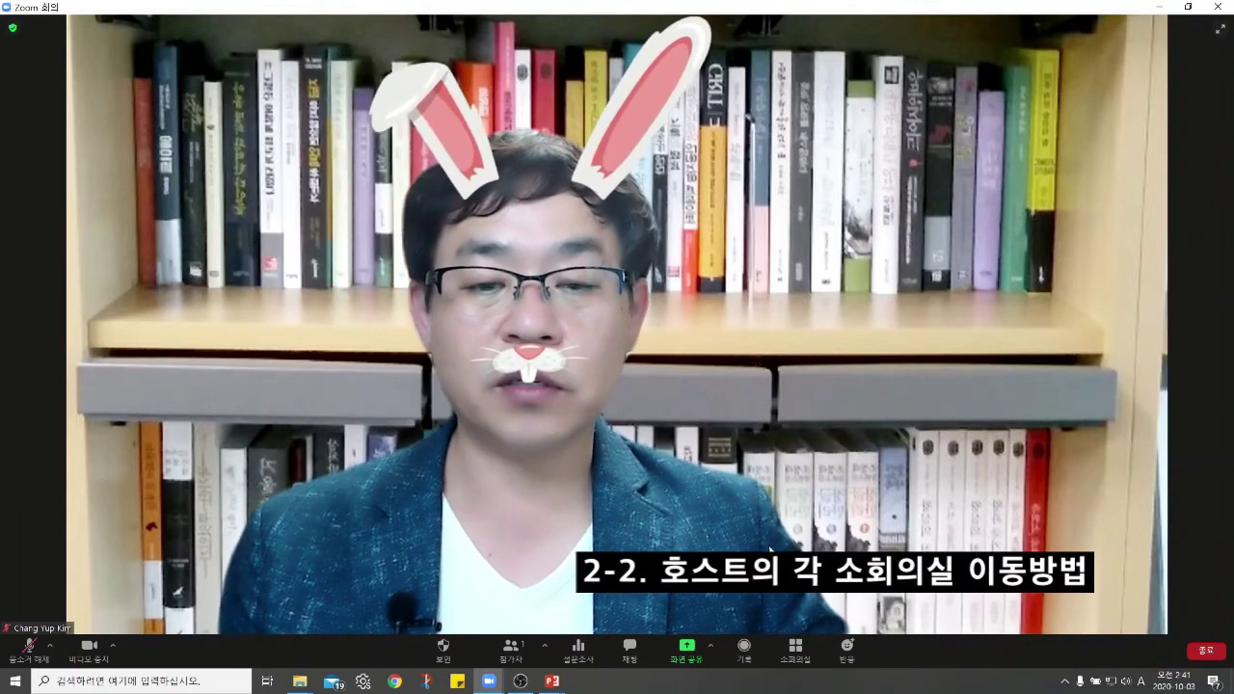
{"action": "left_click", "coordinate": [796, 654]}
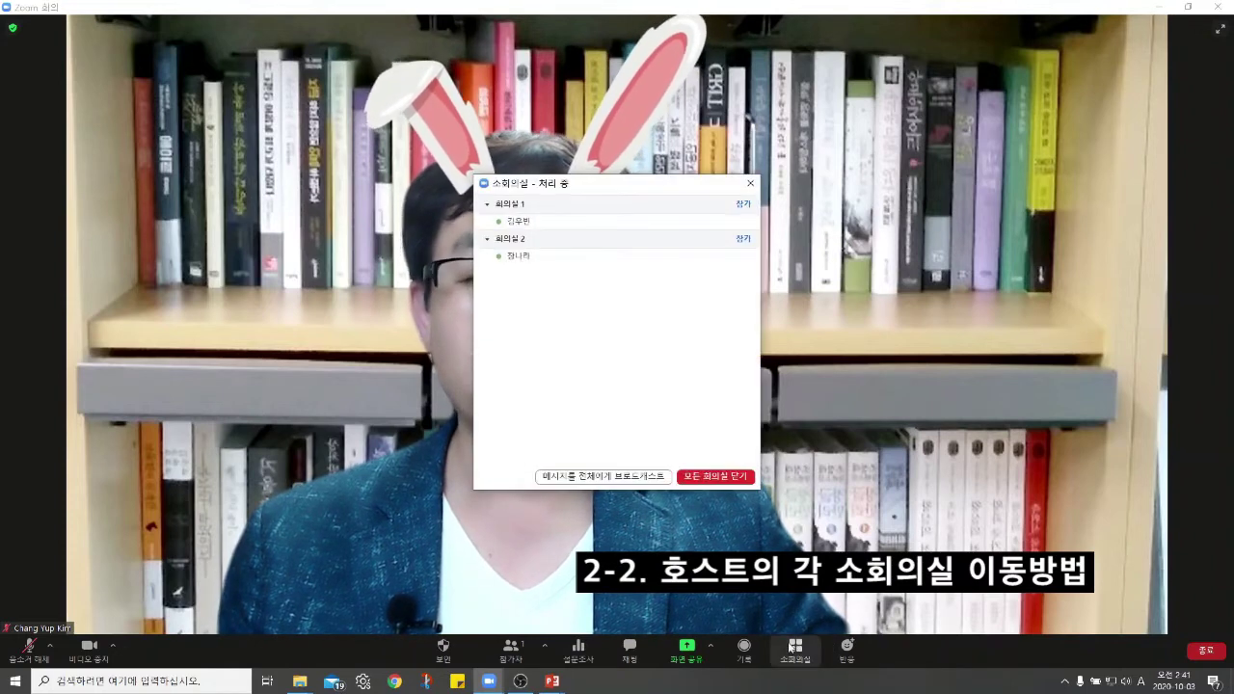
{"action": "mouse_move", "coordinate": [630, 261]}
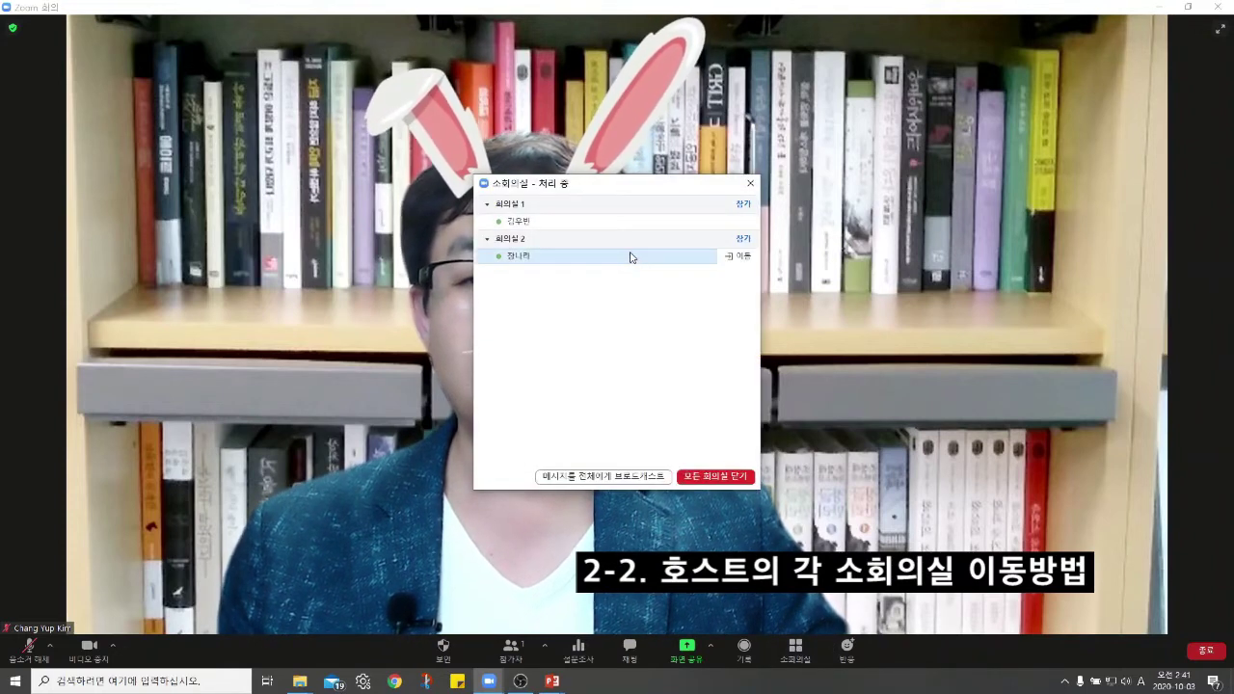
{"action": "left_click", "coordinate": [743, 241]}
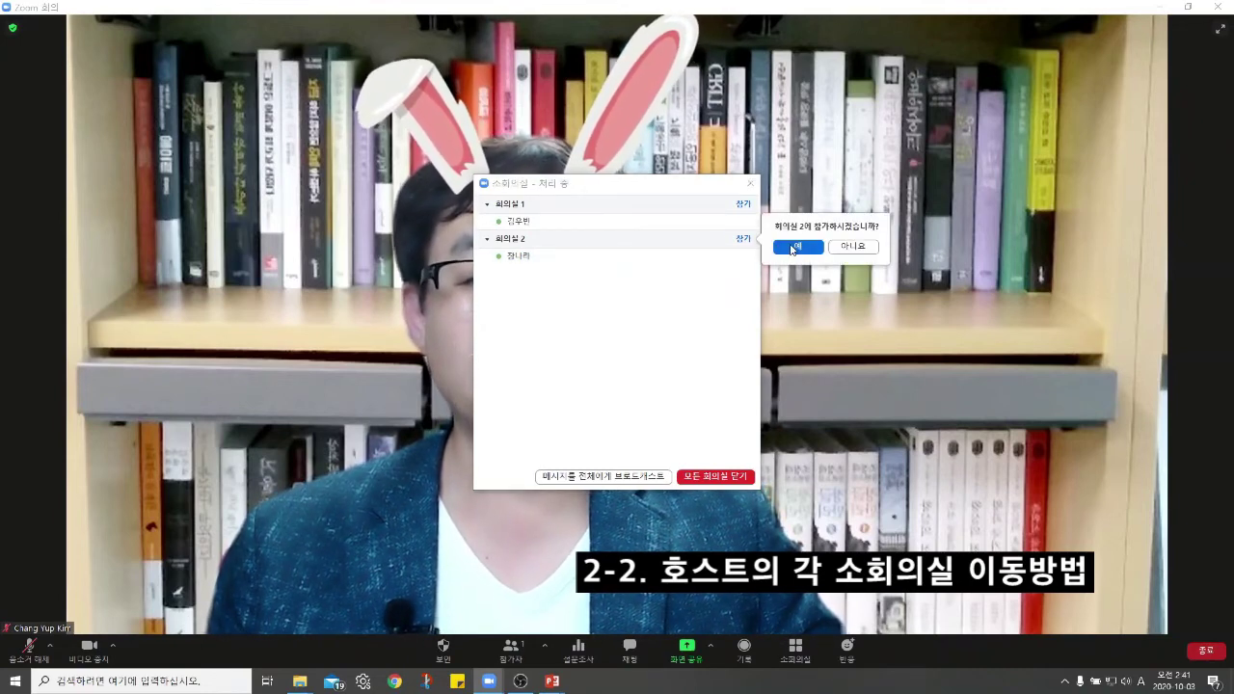
{"action": "left_click", "coordinate": [793, 248]}
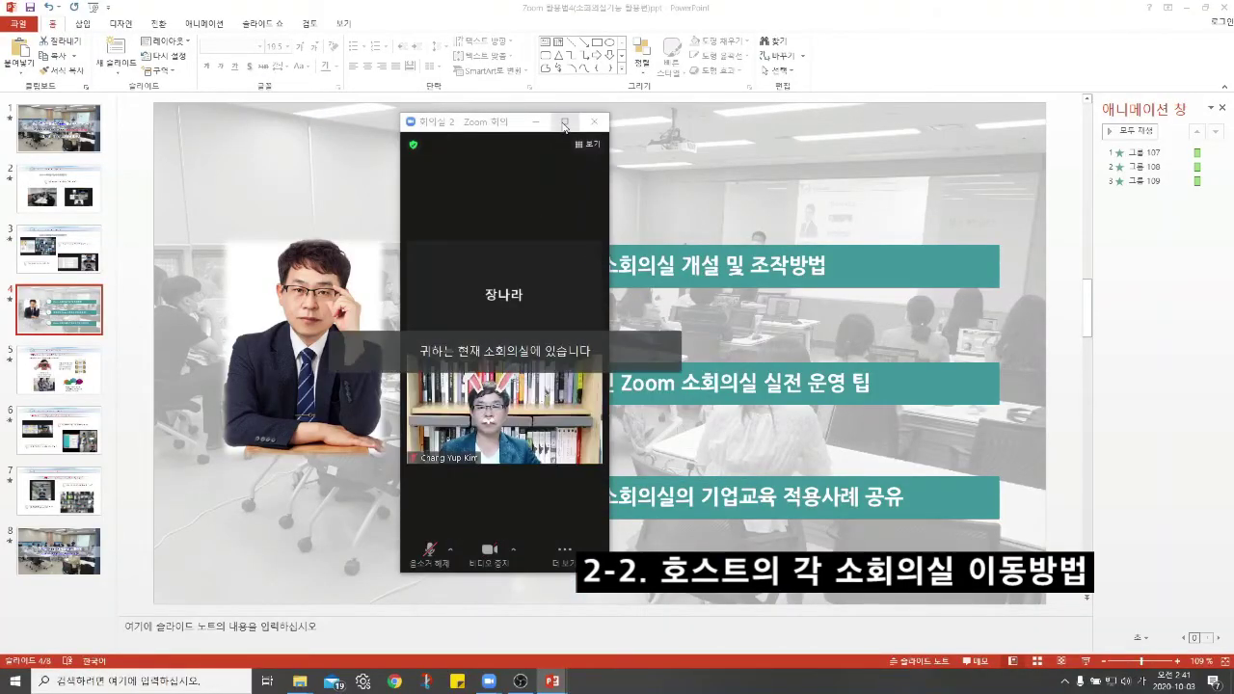
{"action": "left_click", "coordinate": [564, 123]}
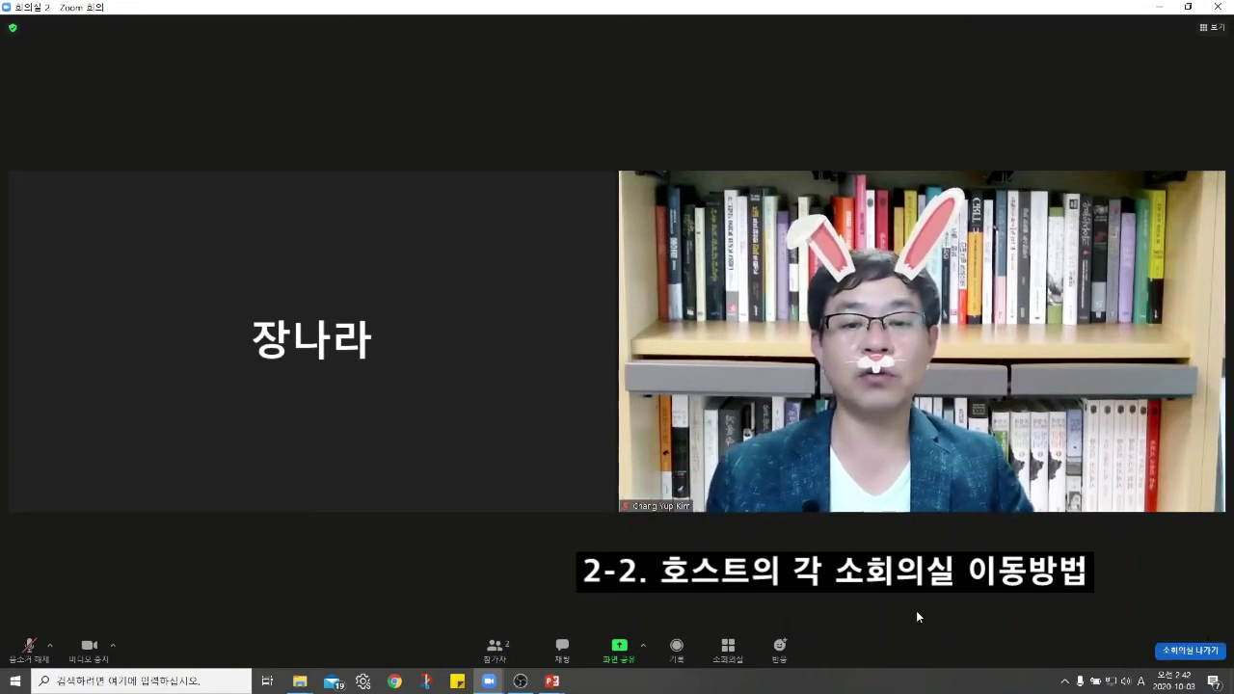
Move directly from 회의실 2 to 회의실 1 as host and maximize the meeting window.
{"action": "left_click", "coordinate": [728, 651]}
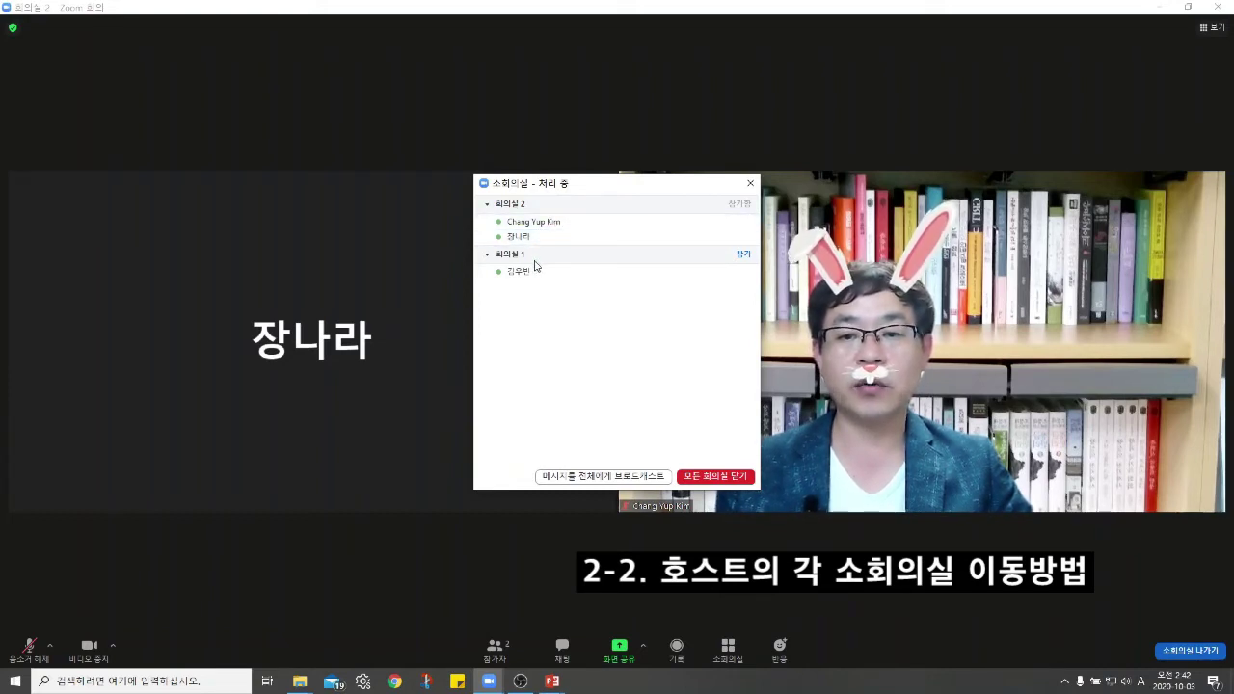
{"action": "left_click", "coordinate": [743, 256]}
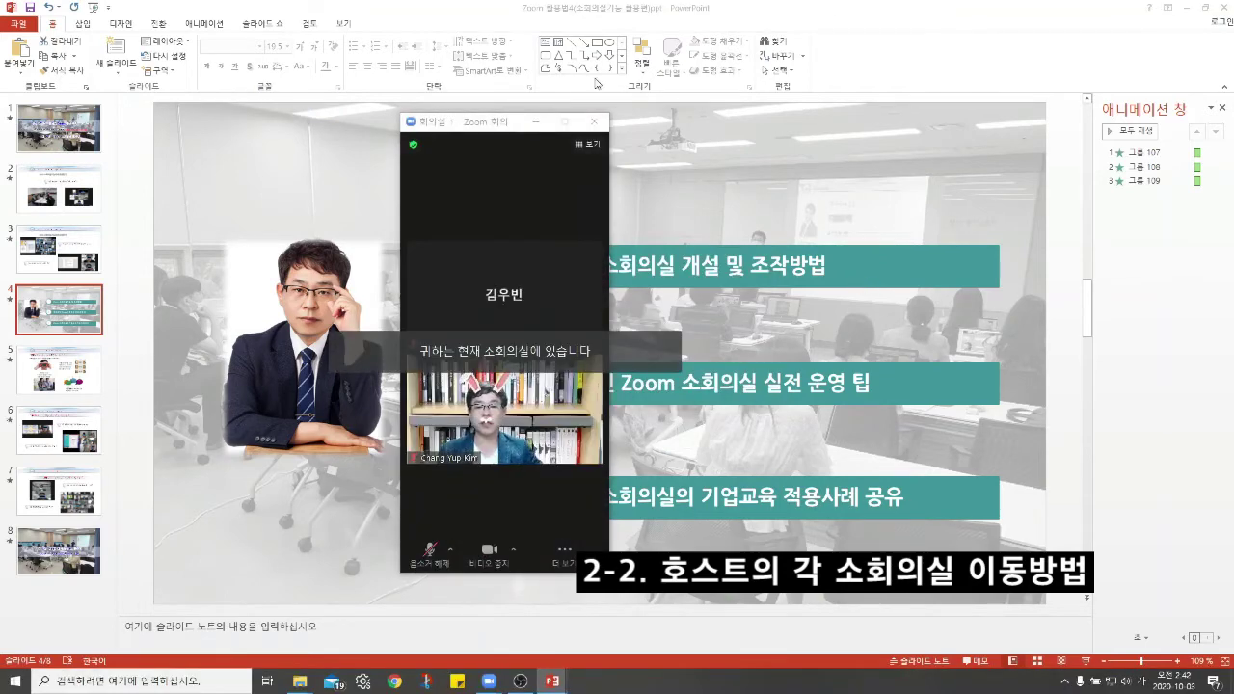
{"action": "left_click", "coordinate": [564, 123]}
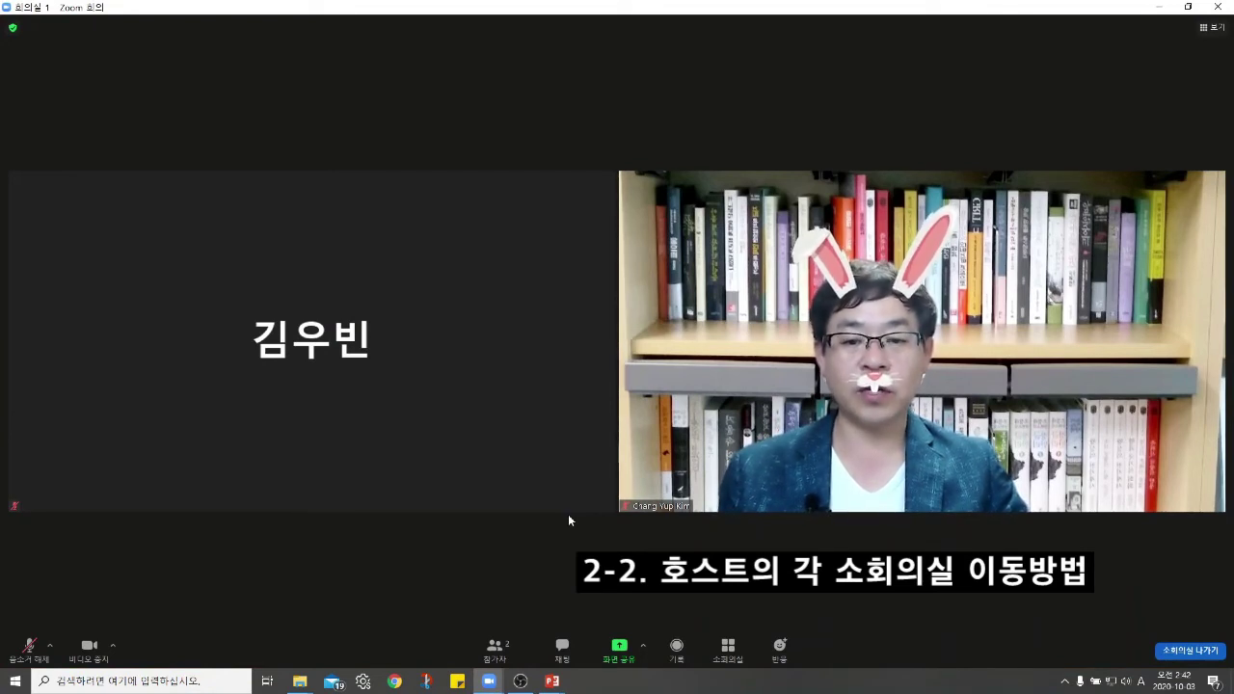
Leave 회의실 1 without ending the meeting, and maximize the main session window.
{"action": "left_click", "coordinate": [1191, 653]}
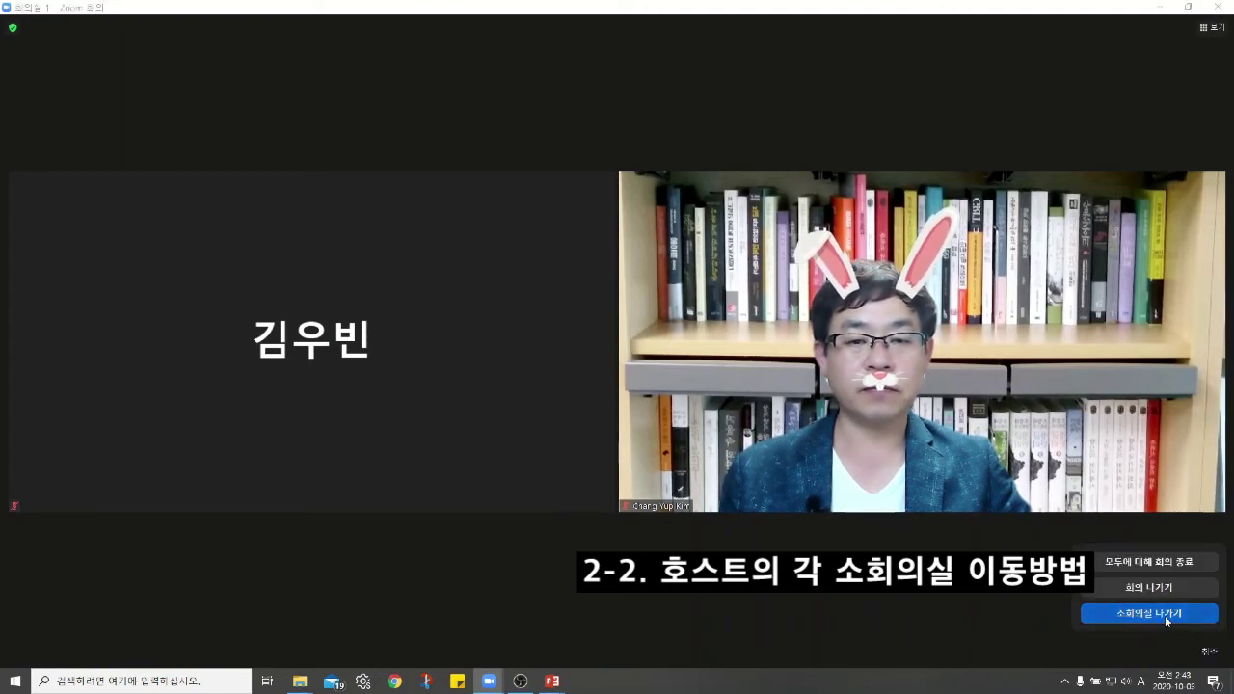
{"action": "left_click", "coordinate": [1163, 615]}
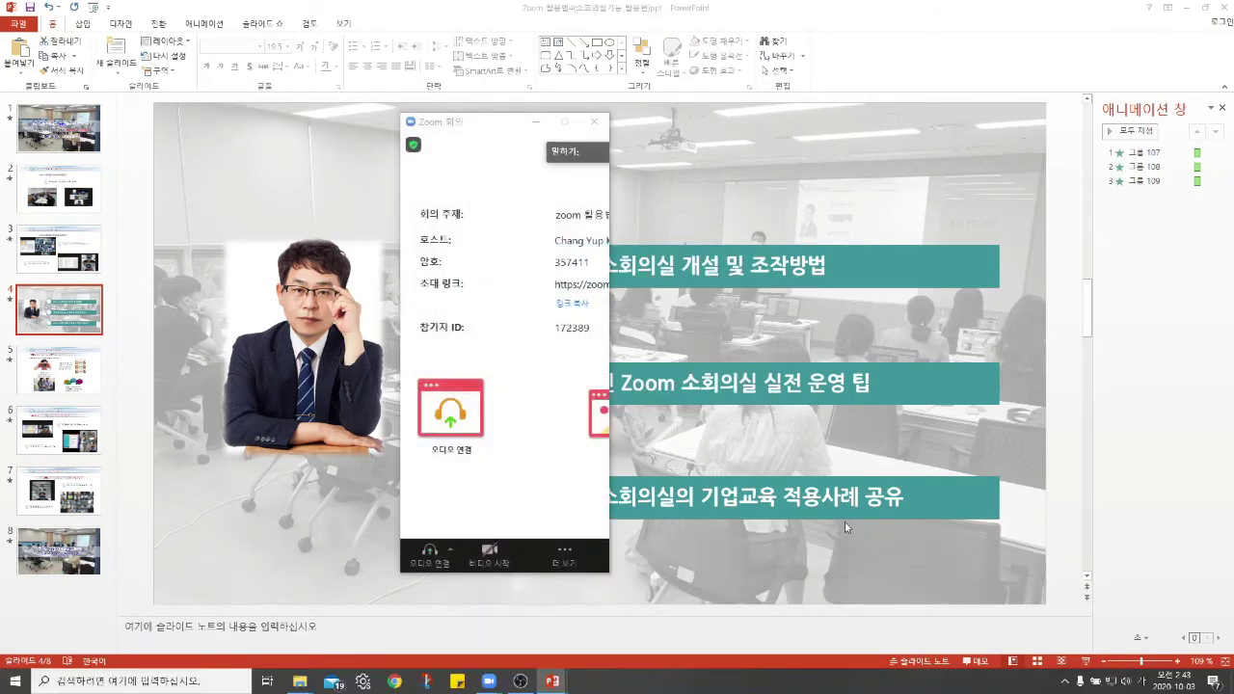
{"action": "left_click", "coordinate": [564, 124]}
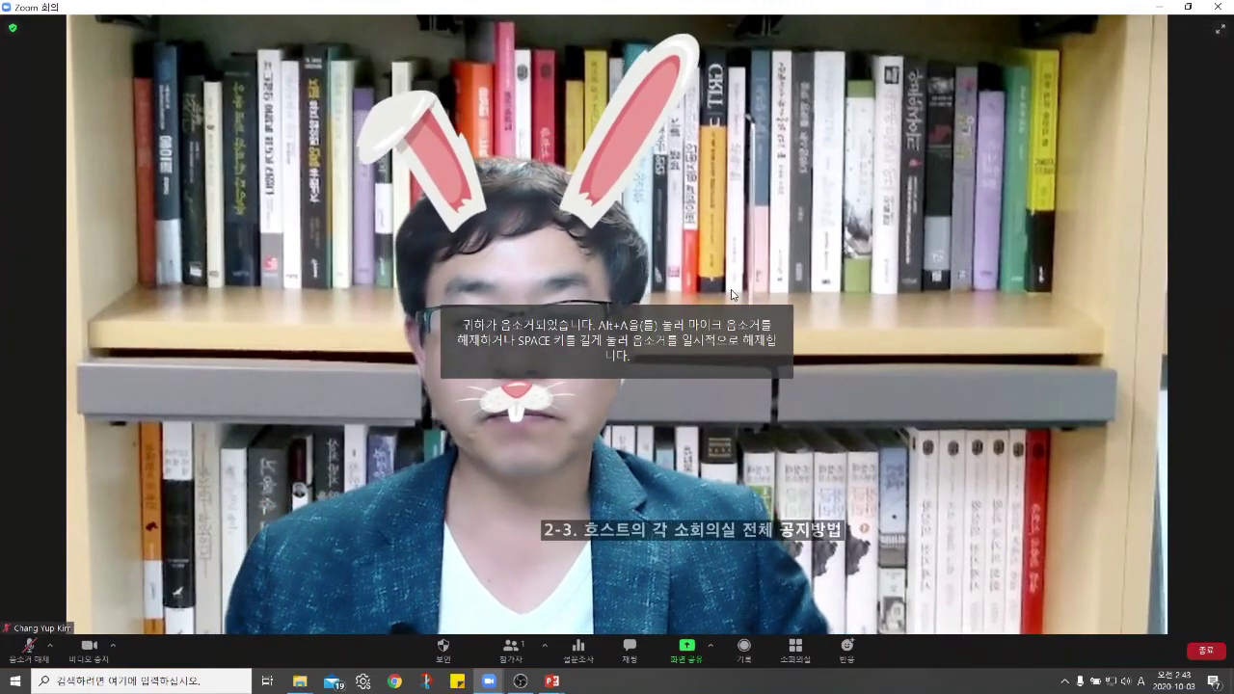
Show the participant list and the chat beside the video, and place the cursor in the chat message field.
{"action": "left_click", "coordinate": [511, 651]}
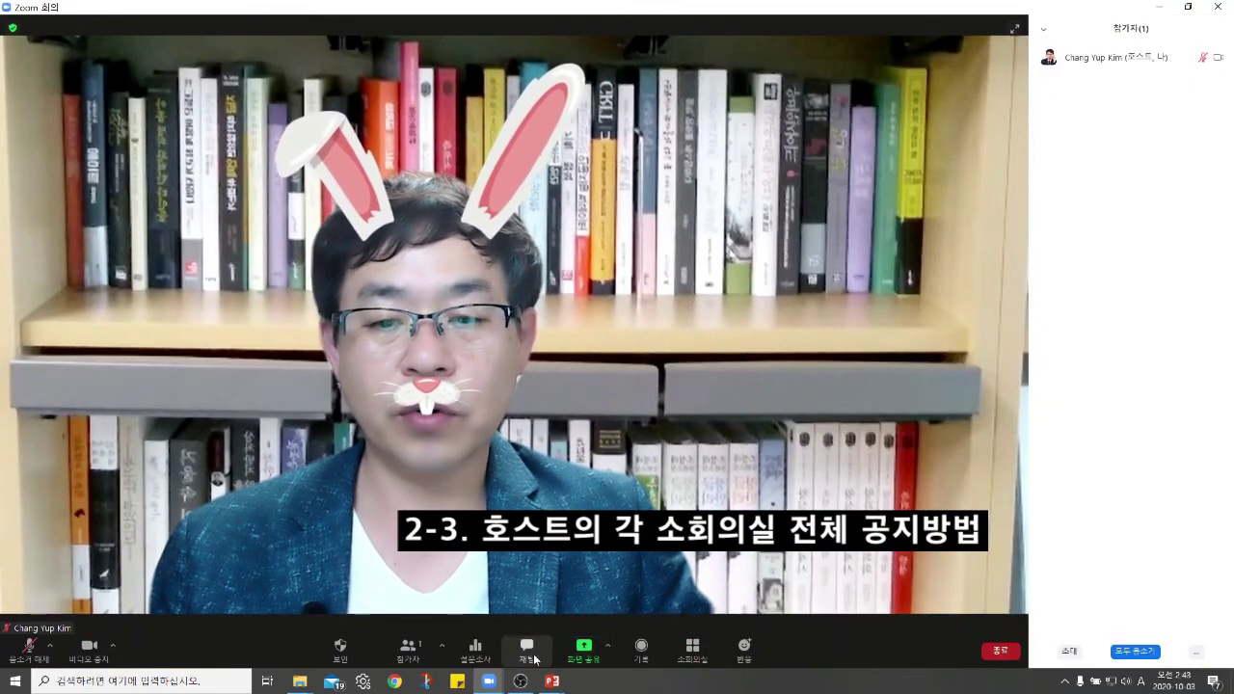
{"action": "left_click", "coordinate": [526, 646]}
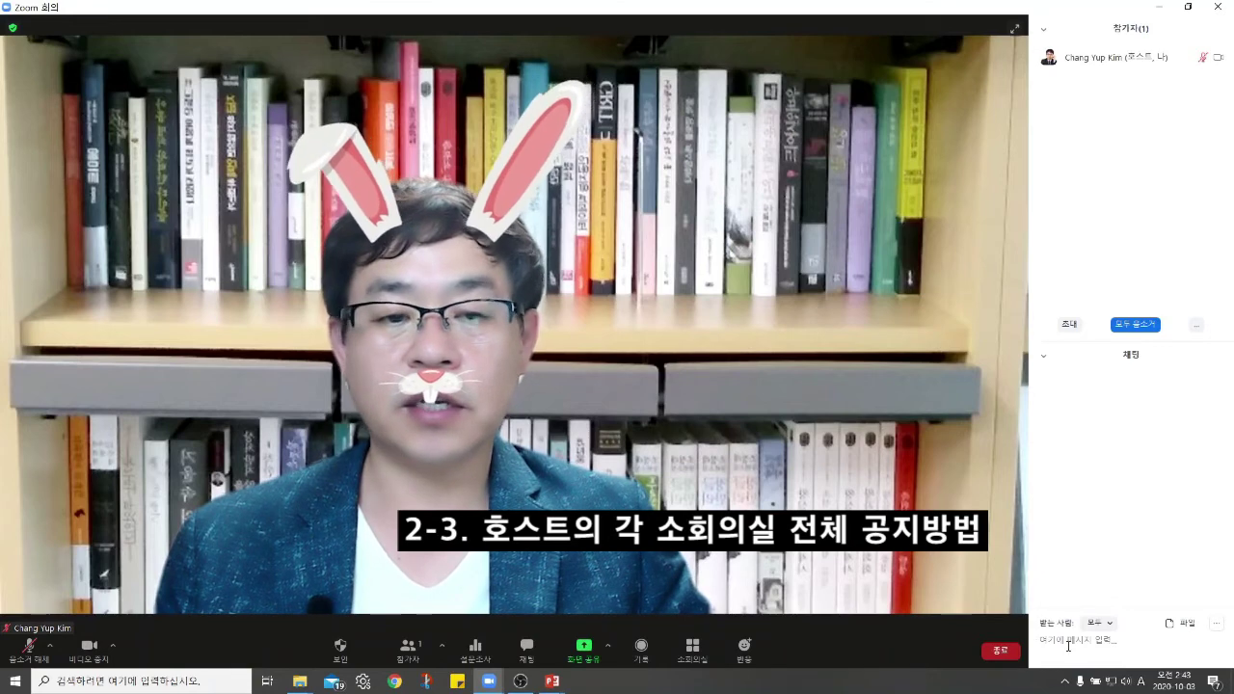
{"action": "left_click", "coordinate": [1067, 646]}
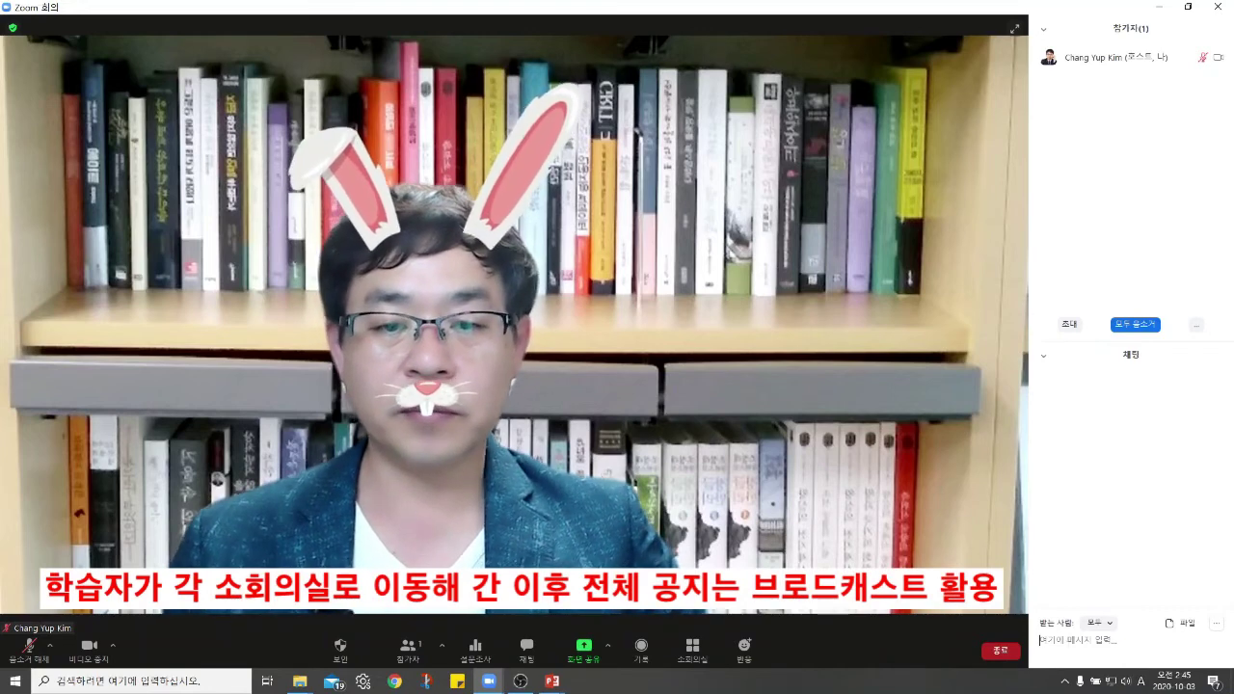
Broadcast the message "각 교육생들께서는 10분 이내 소그룹 활동을 마쳐주시기 바랍니다." to all breakout rooms.
{"action": "left_click", "coordinate": [691, 651]}
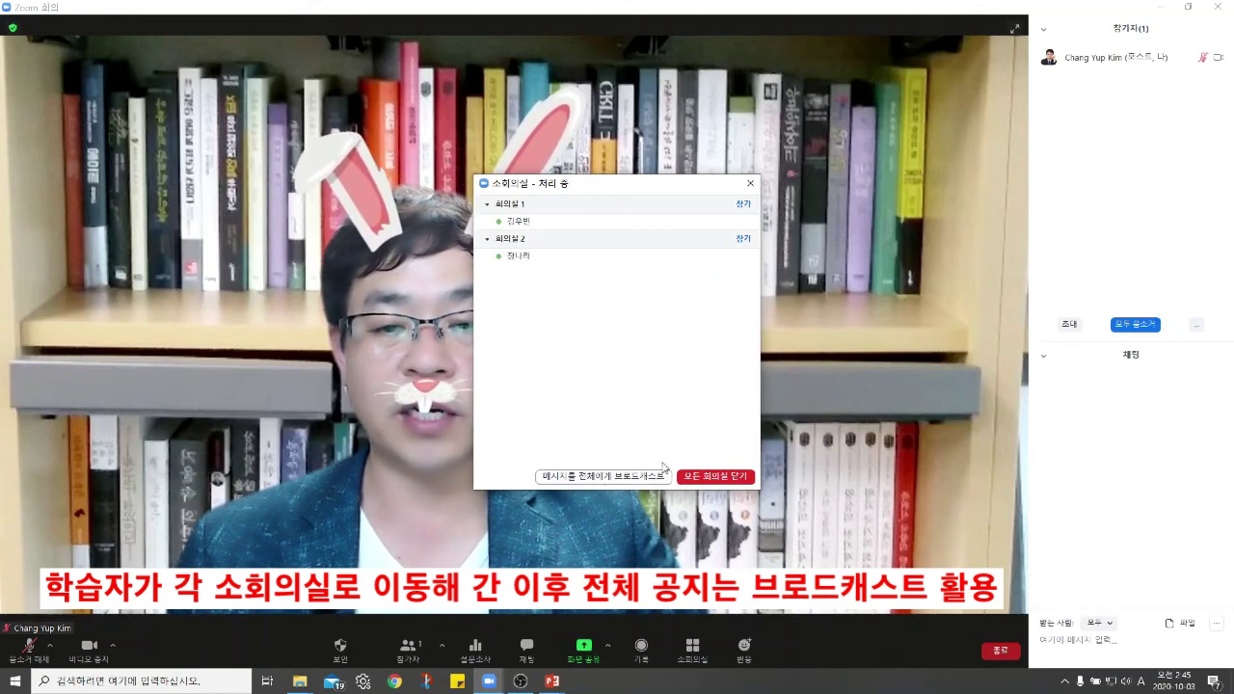
{"action": "left_click", "coordinate": [597, 476]}
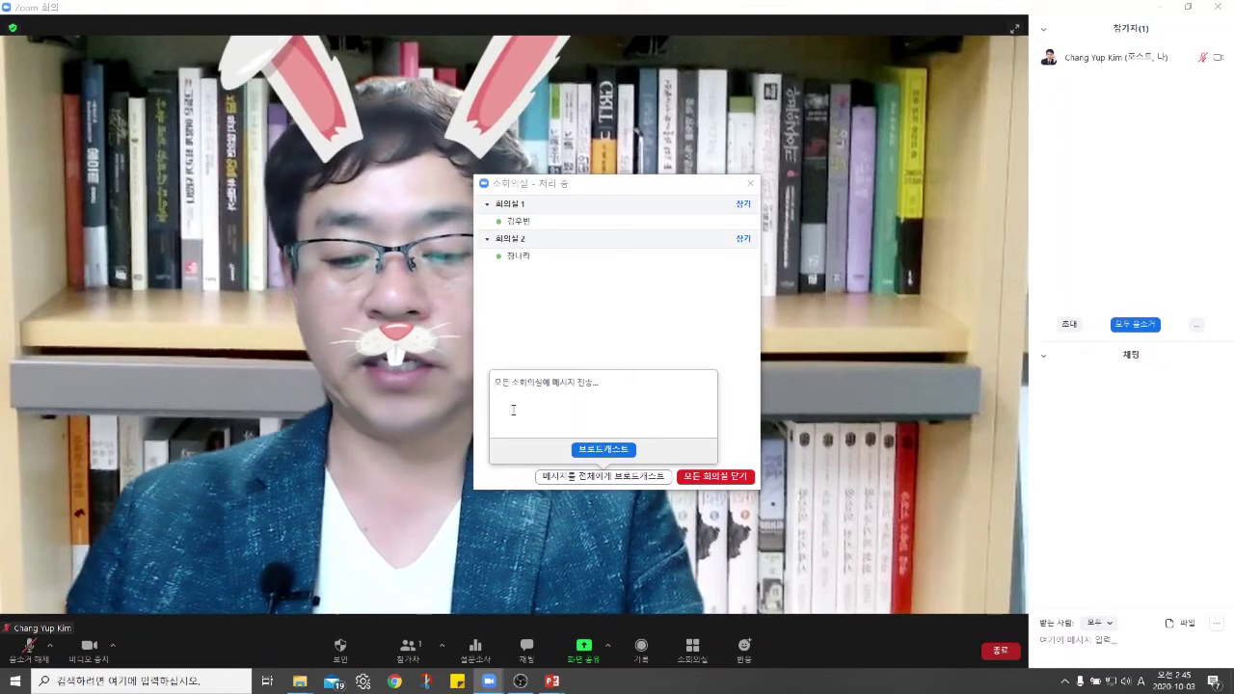
{"action": "type", "text": "각"}
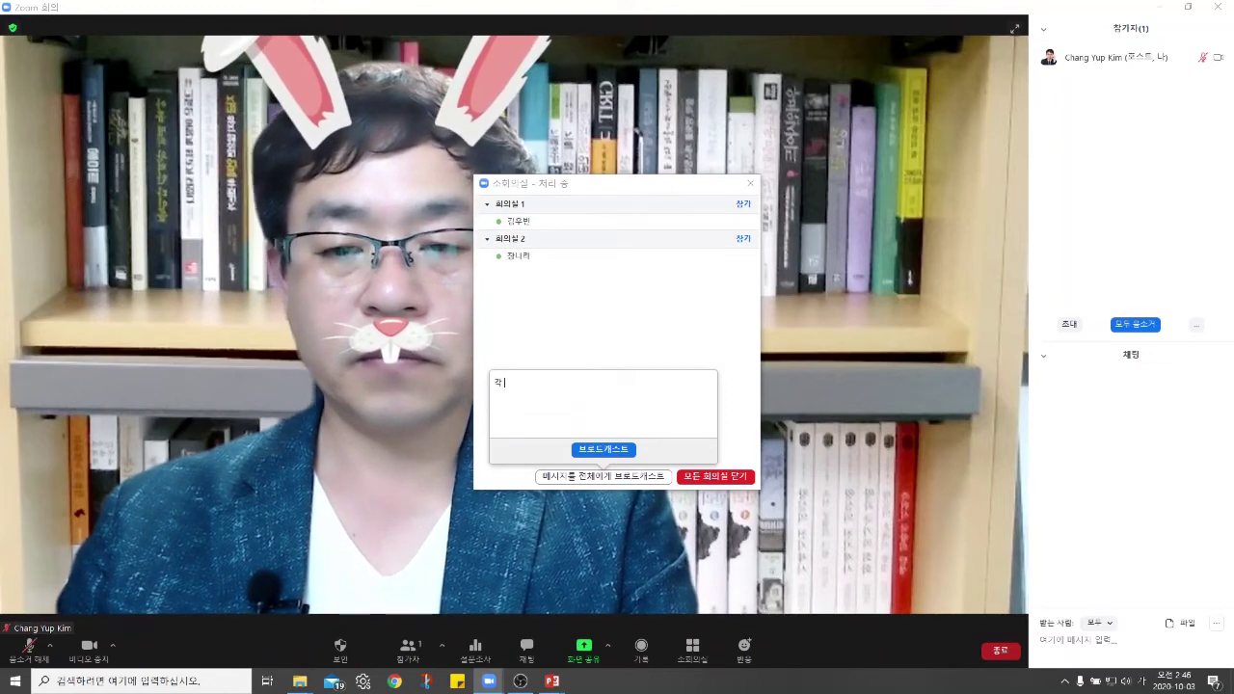
{"action": "type", "text": " 교육생들께서는 "}
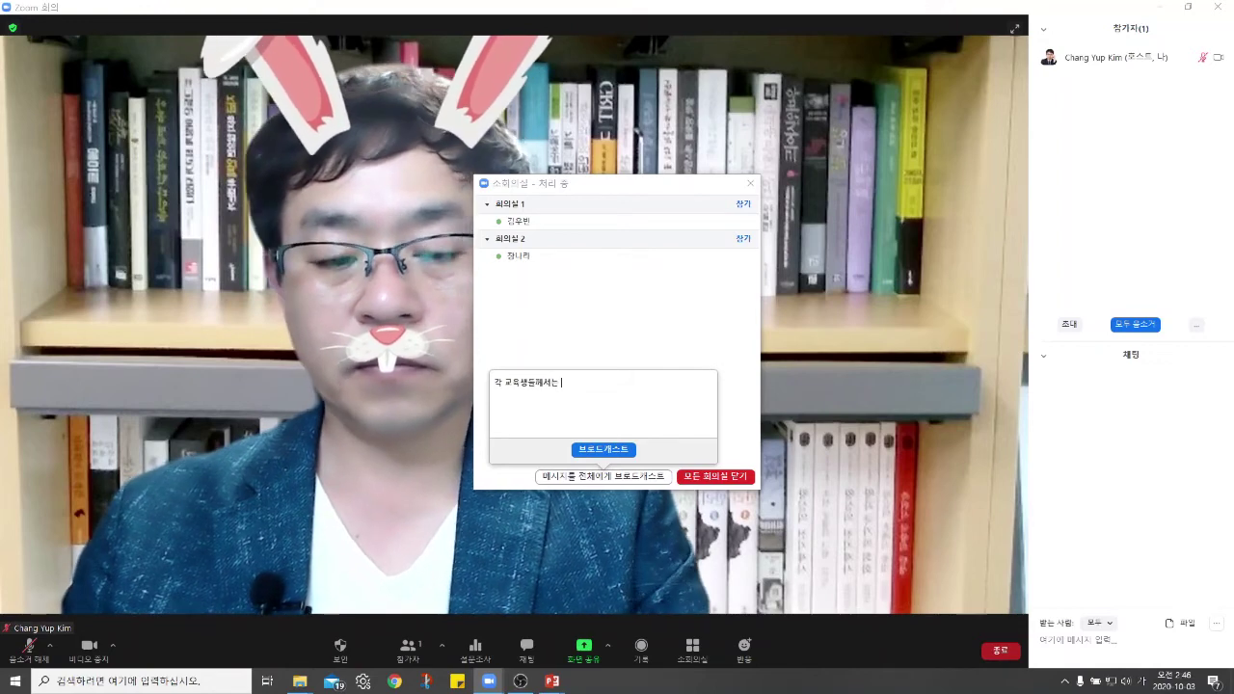
{"action": "type", "text": "10분 이내 "}
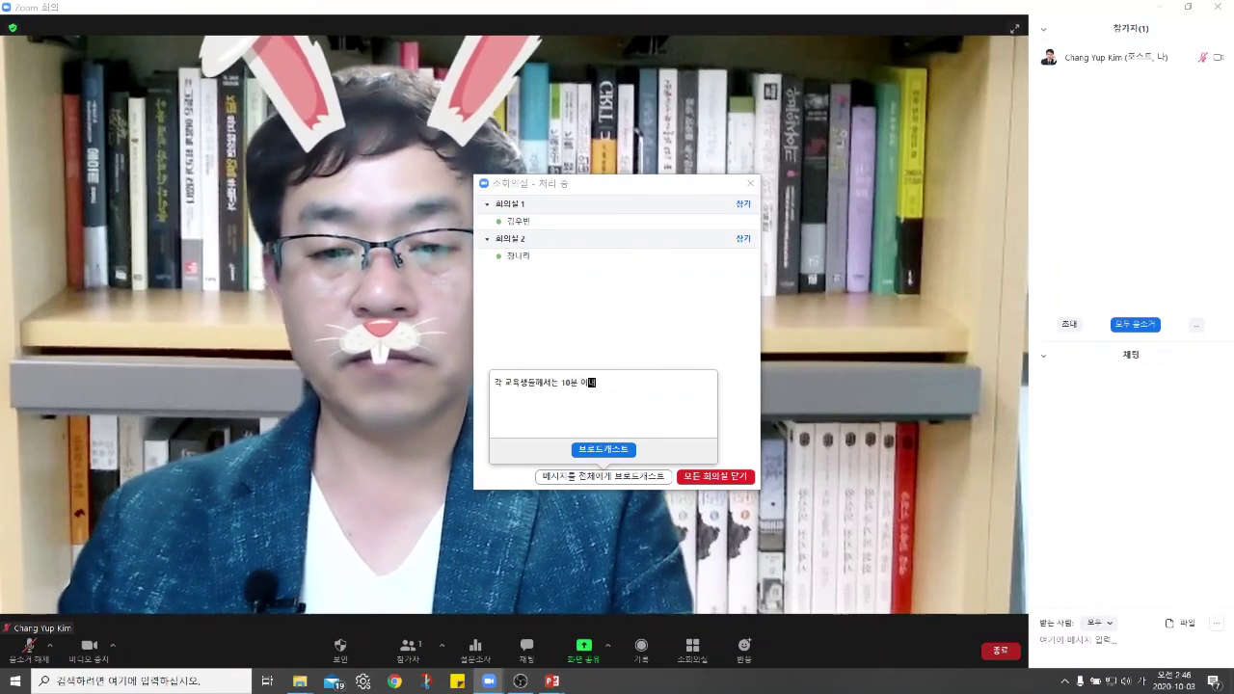
{"action": "type", "text": "소"}
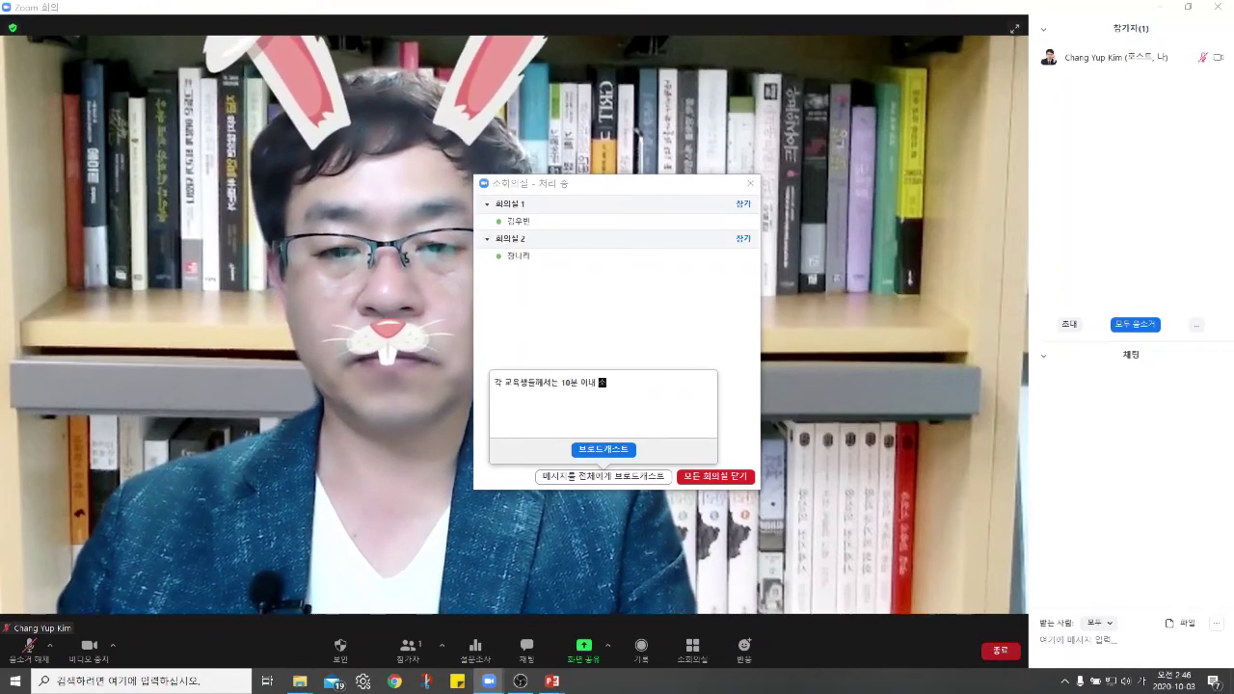
{"action": "type", "text": "그룹 활동을 마치"}
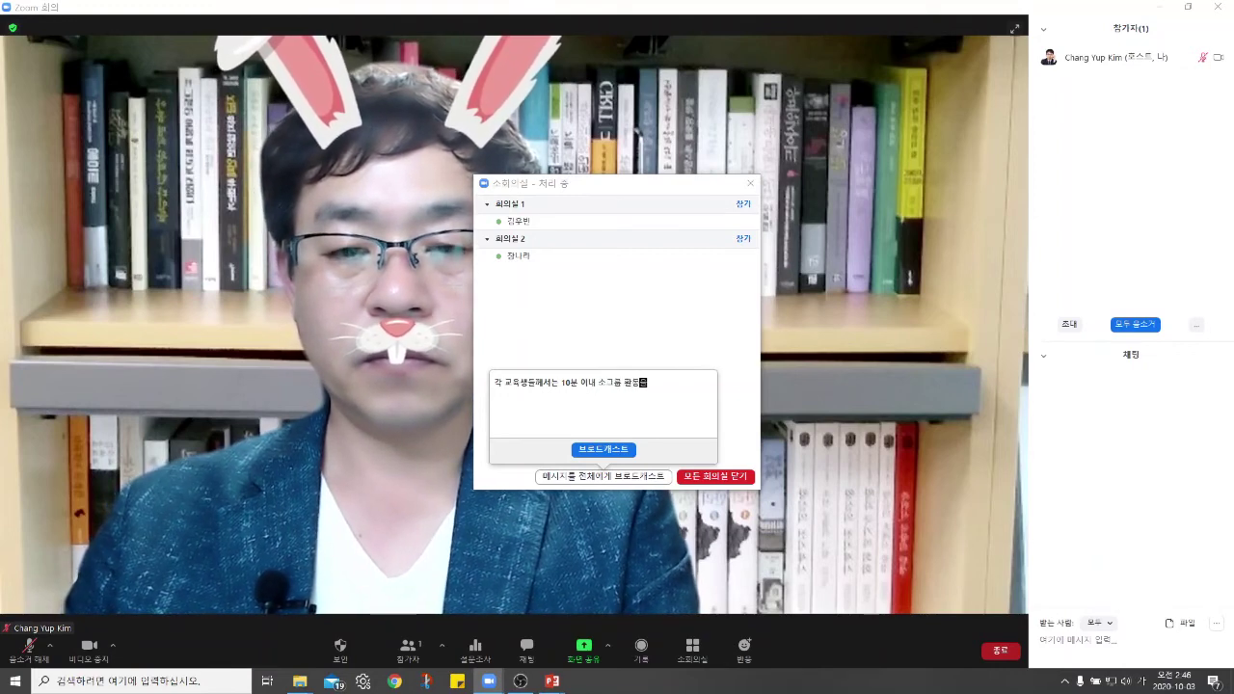
{"action": "type", "text": "주시기"}
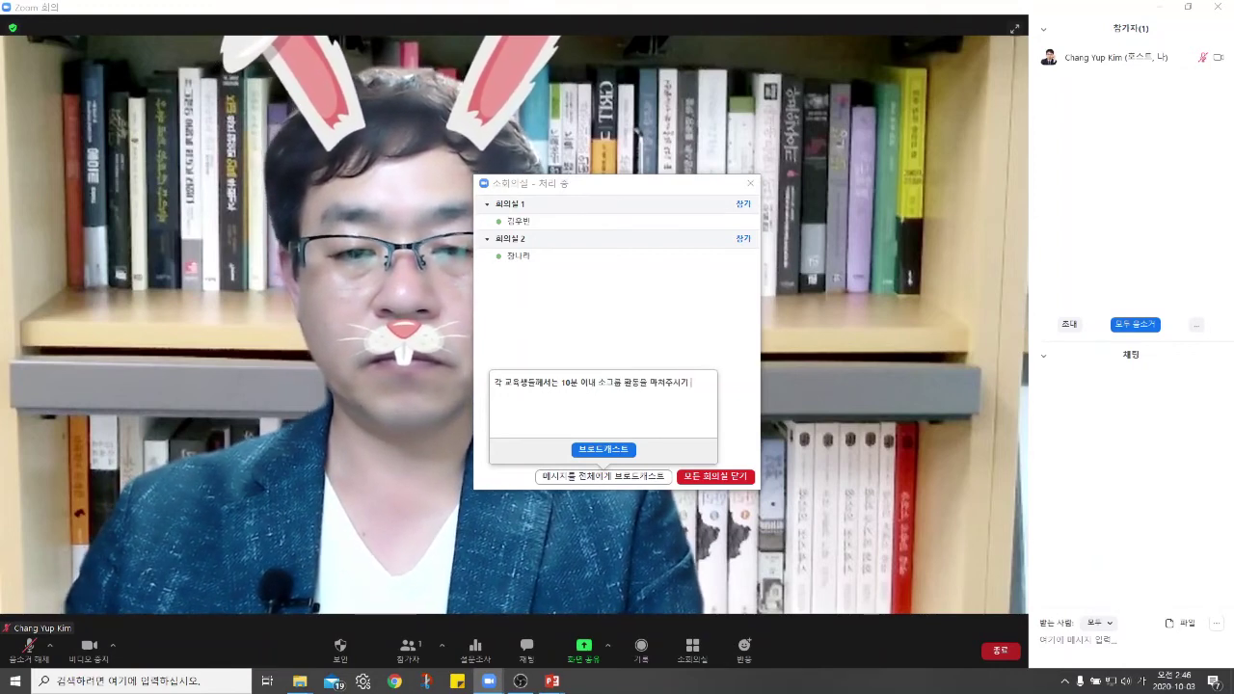
{"action": "type", "text": " 바랍니"}
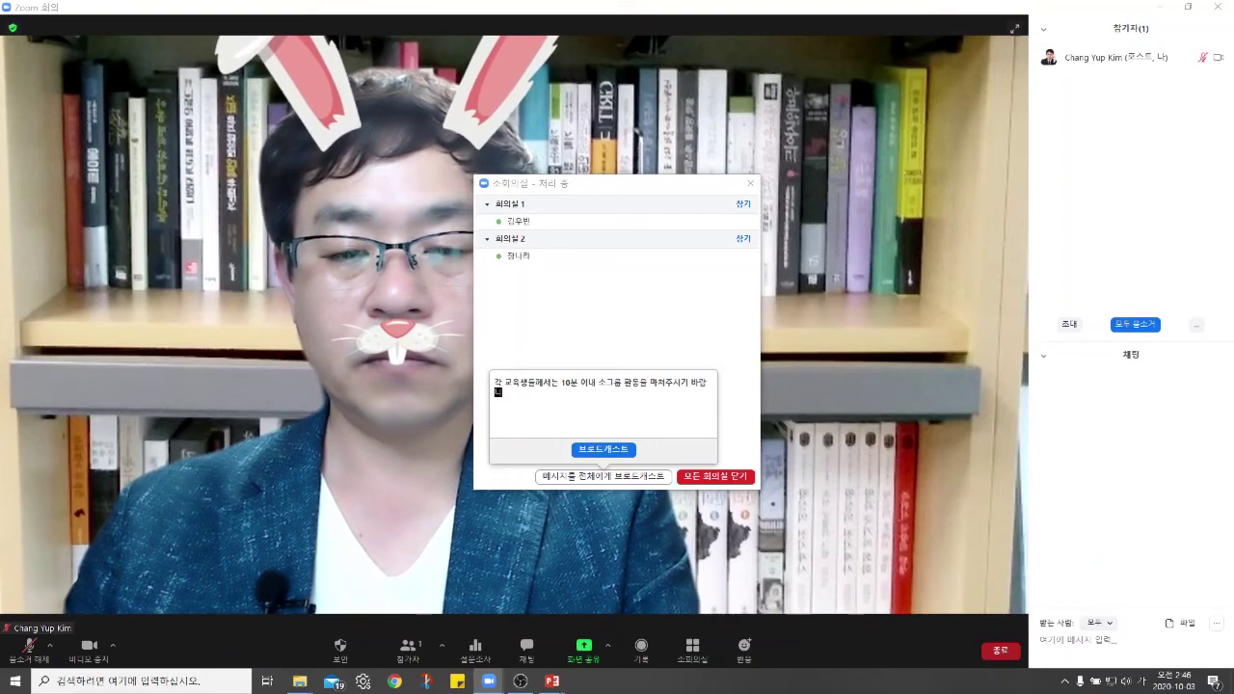
{"action": "type", "text": "다."}
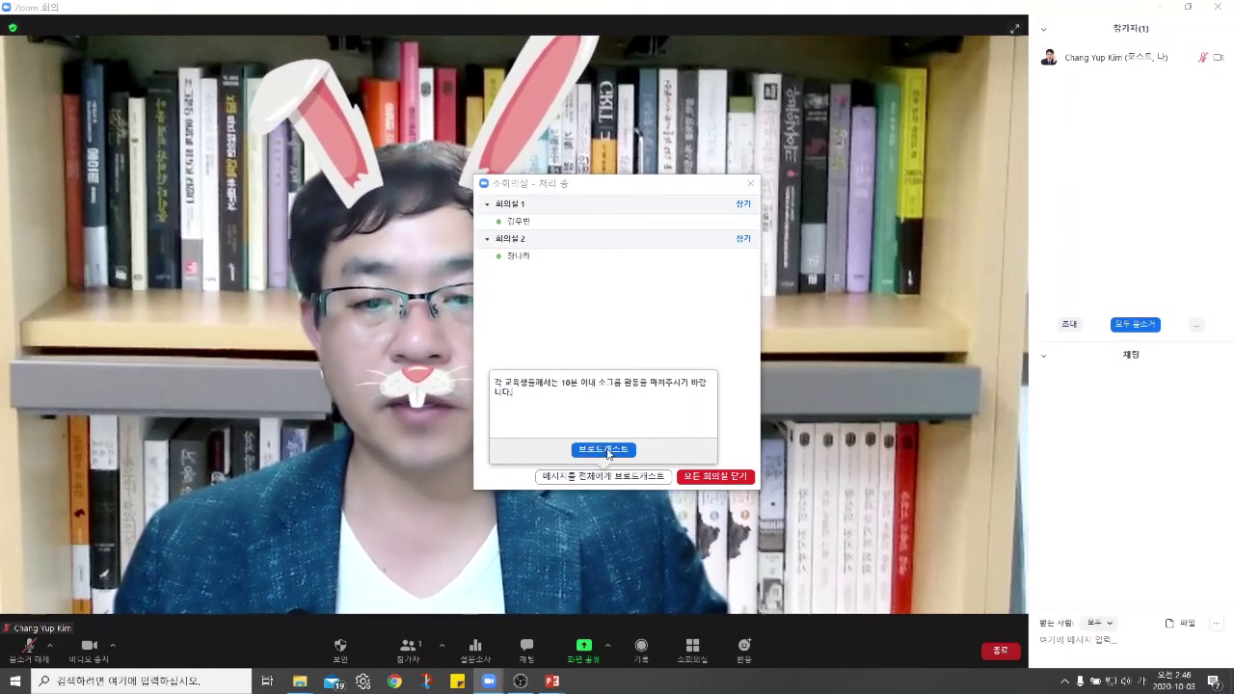
{"action": "left_click", "coordinate": [606, 449]}
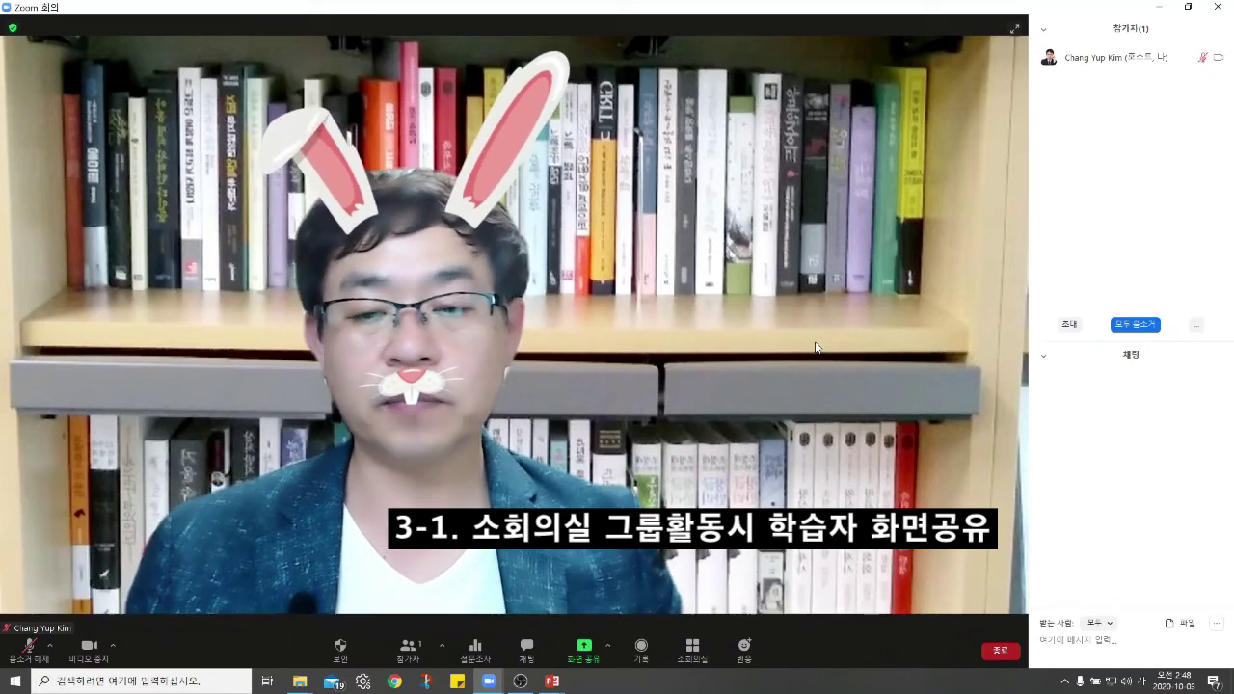
In the advanced sharing options, allow all participants (모든 참가자) to start sharing while someone else is sharing.
{"action": "left_click", "coordinate": [608, 653]}
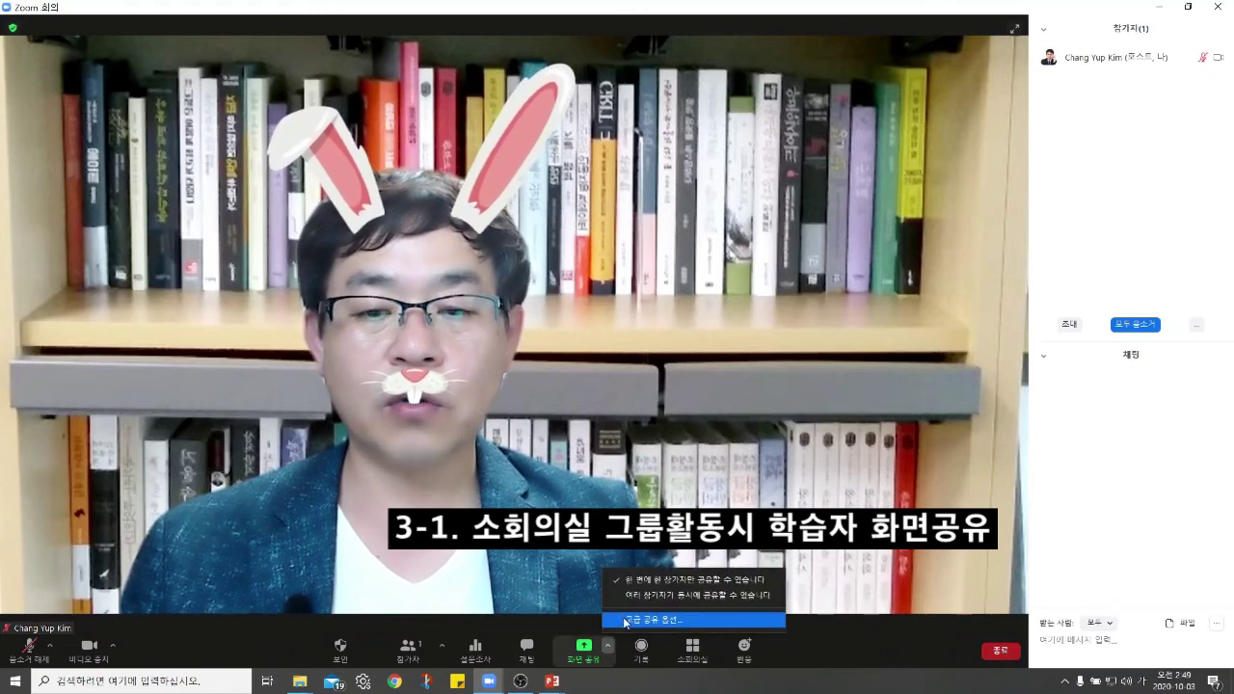
{"action": "left_click", "coordinate": [625, 620]}
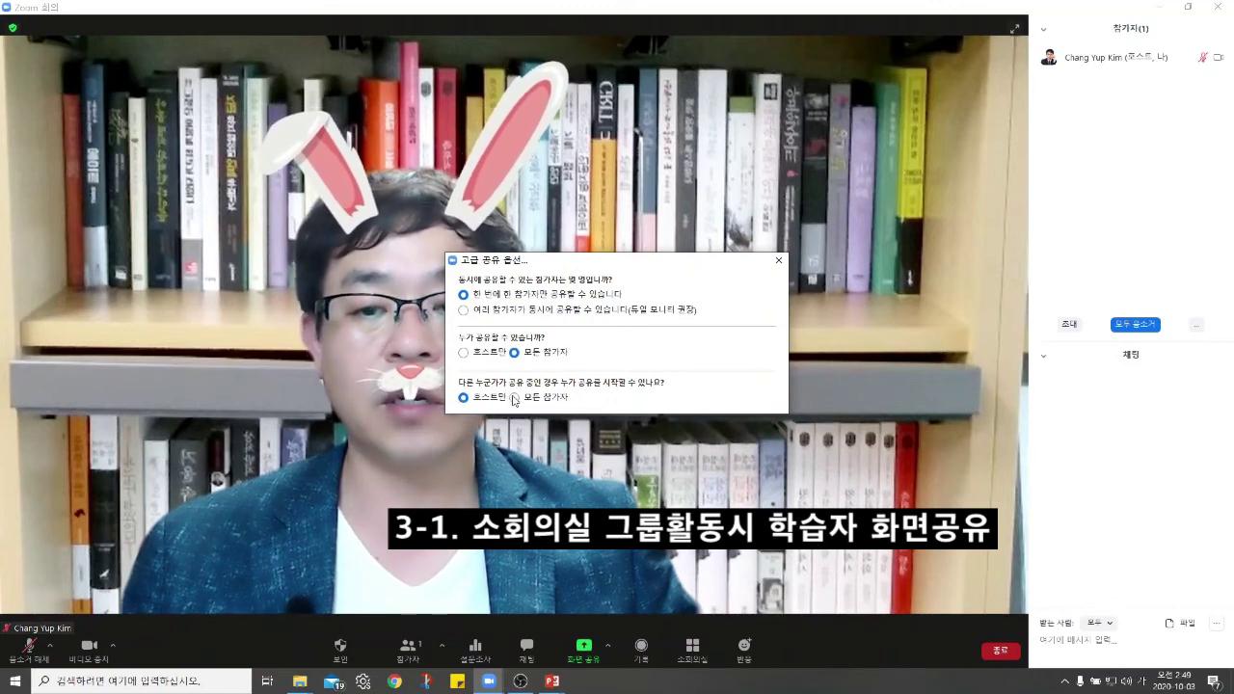
{"action": "left_click", "coordinate": [515, 398]}
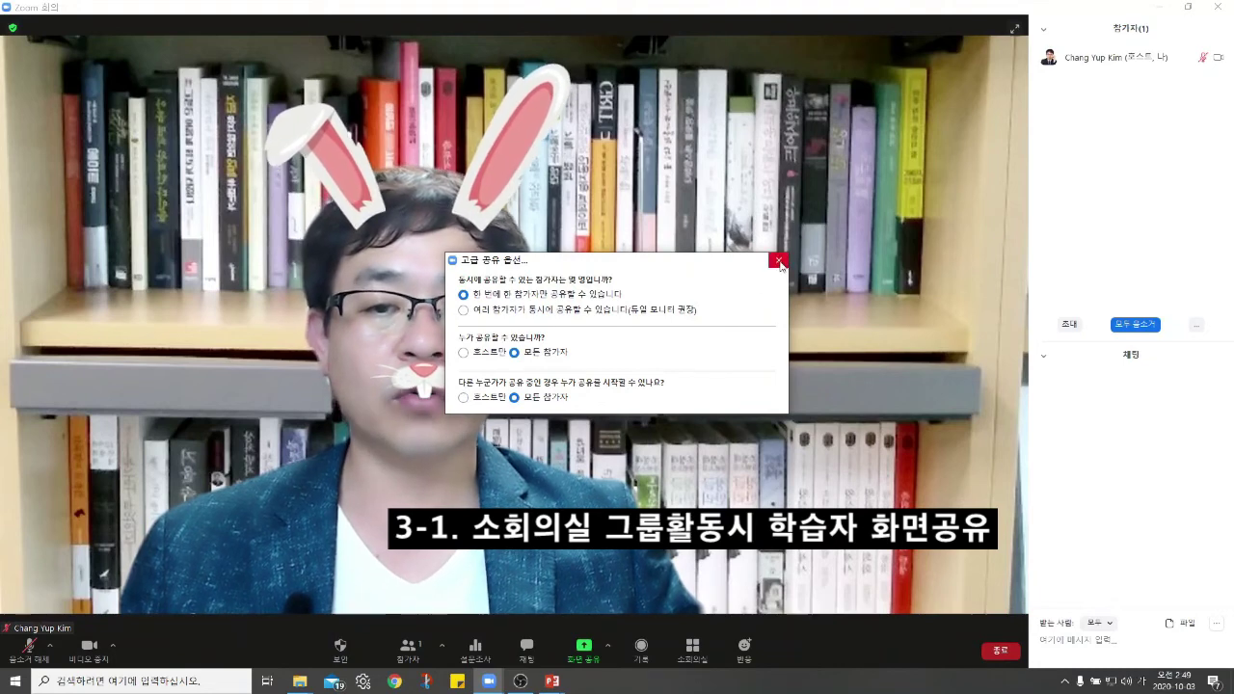
{"action": "left_click", "coordinate": [778, 263]}
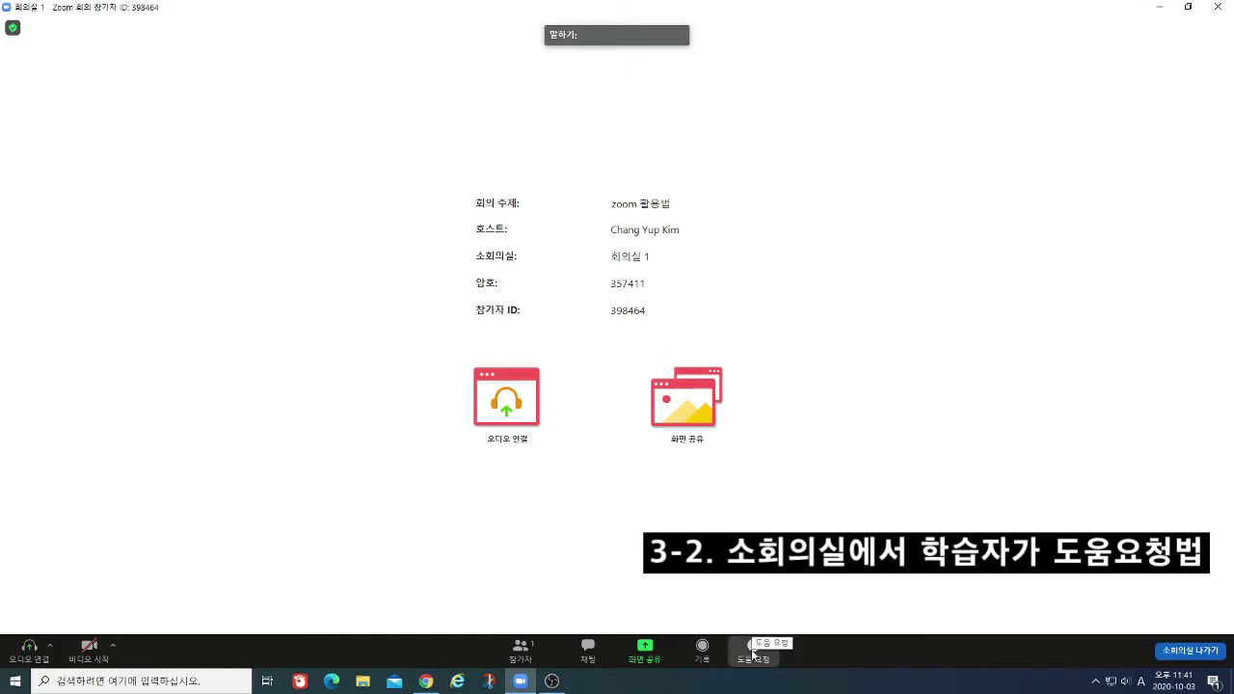
Request help from 회의실 1 as a participant, and postpone that request on the host's side instead of joining the room.
{"action": "left_click", "coordinate": [753, 655]}
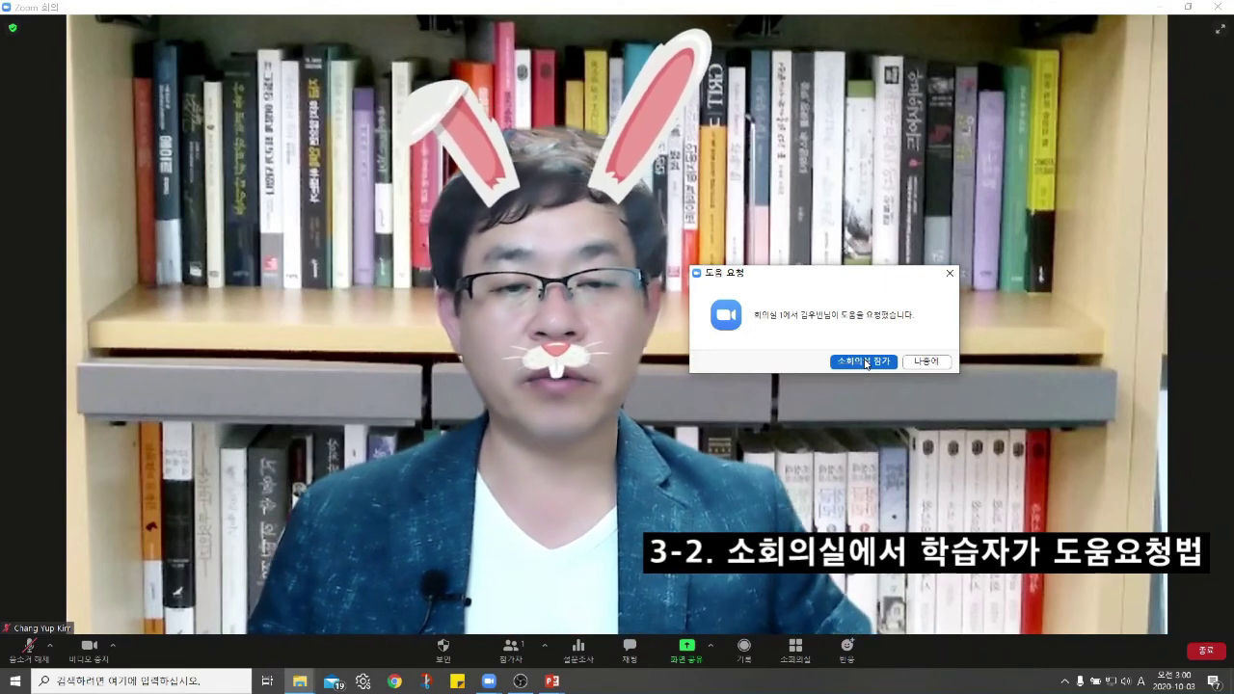
{"action": "left_click", "coordinate": [926, 362]}
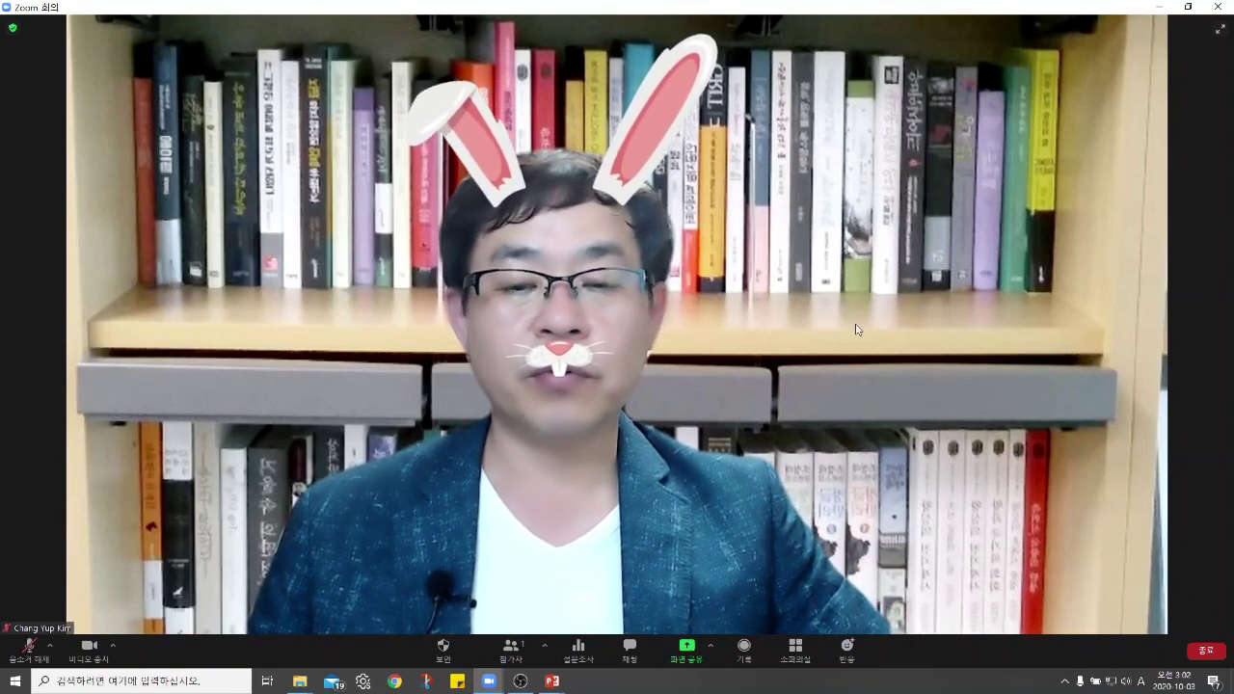
Close all breakout rooms to bring the participants back to the main session, and dismiss the breakout room window.
{"action": "left_click", "coordinate": [793, 663]}
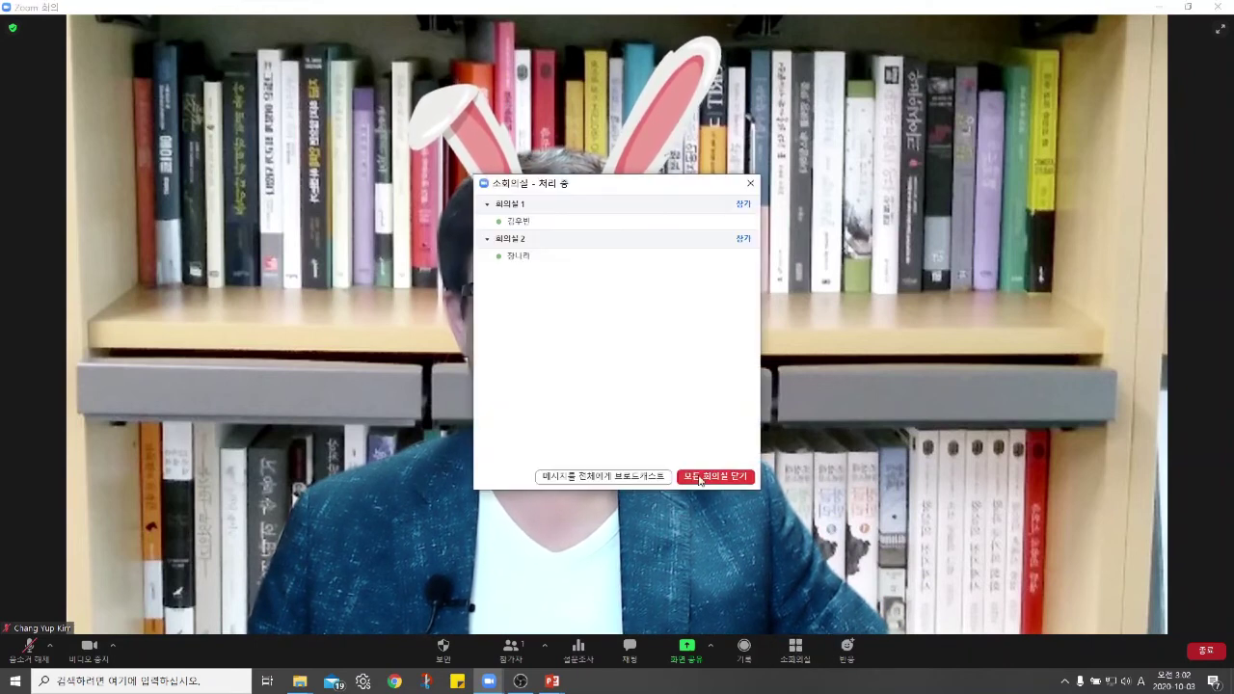
{"action": "left_click", "coordinate": [714, 476]}
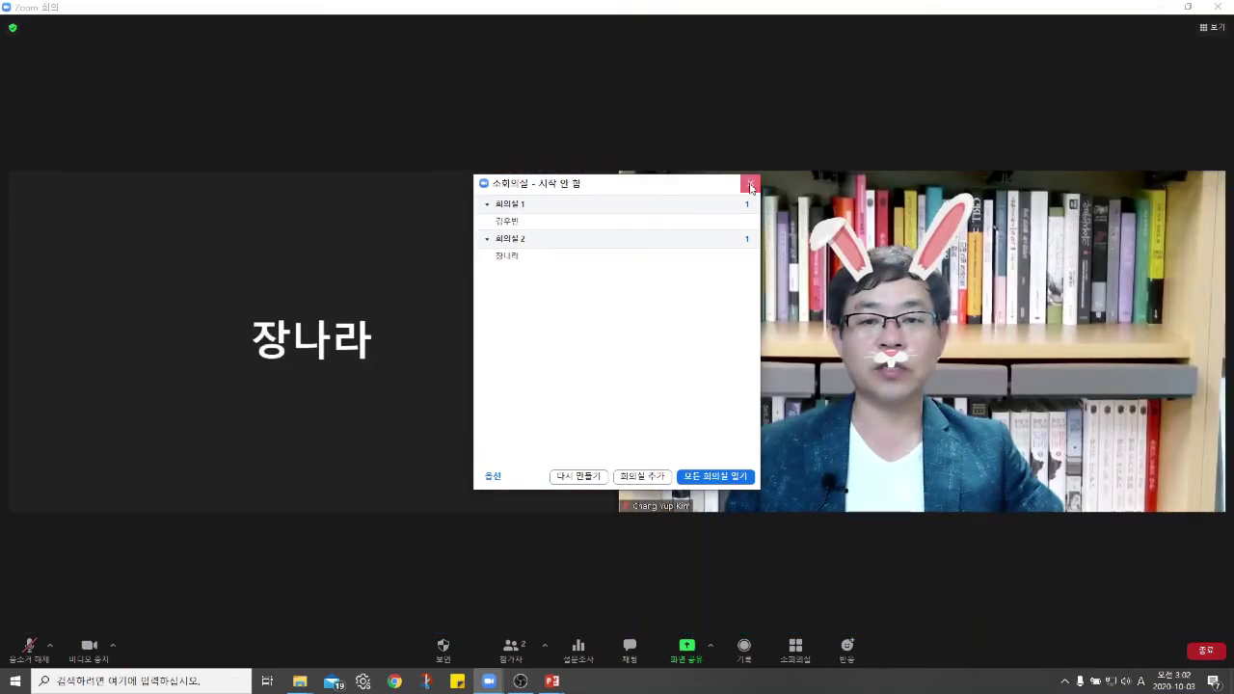
{"action": "left_click", "coordinate": [750, 183]}
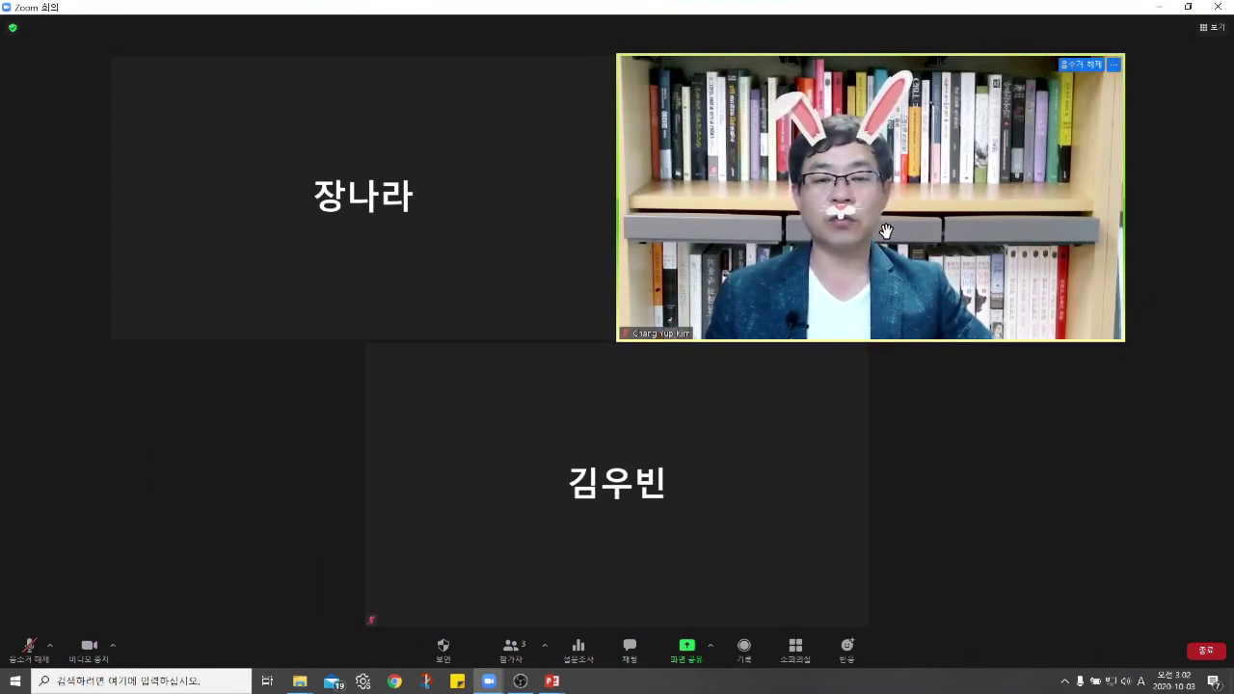
Move the host's video tile to the first position in the gallery view, swapping it with the participant's tile.
{"action": "left_click_drag", "start_coordinate": [901, 228], "coordinate": [419, 222]}
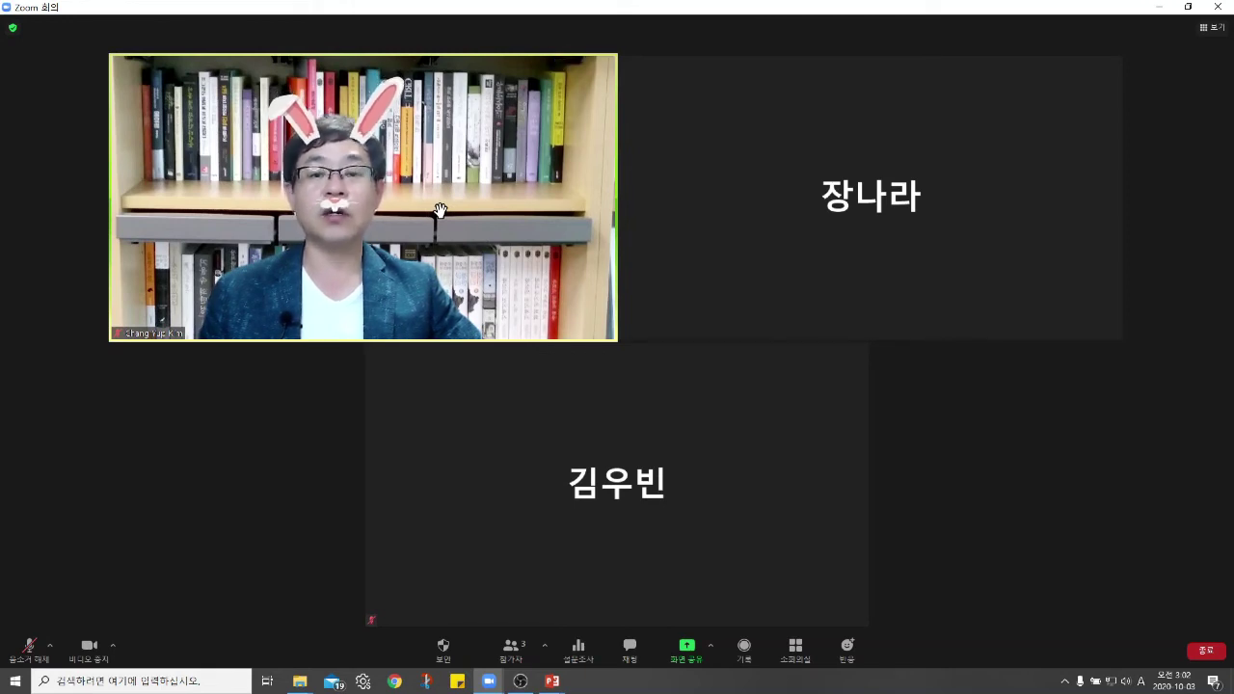
{"action": "mouse_move", "coordinate": [439, 209]}
{"action": "left_mouse_down"}
{"action": "mouse_move", "coordinate": [933, 196]}
{"action": "mouse_move", "coordinate": [947, 207]}
{"action": "mouse_move", "coordinate": [791, 377]}
{"action": "mouse_move", "coordinate": [665, 484]}
{"action": "mouse_move", "coordinate": [644, 484]}
{"action": "mouse_move", "coordinate": [510, 400]}
{"action": "mouse_move", "coordinate": [430, 193]}
{"action": "mouse_move", "coordinate": [439, 210]}
{"action": "left_mouse_up"}
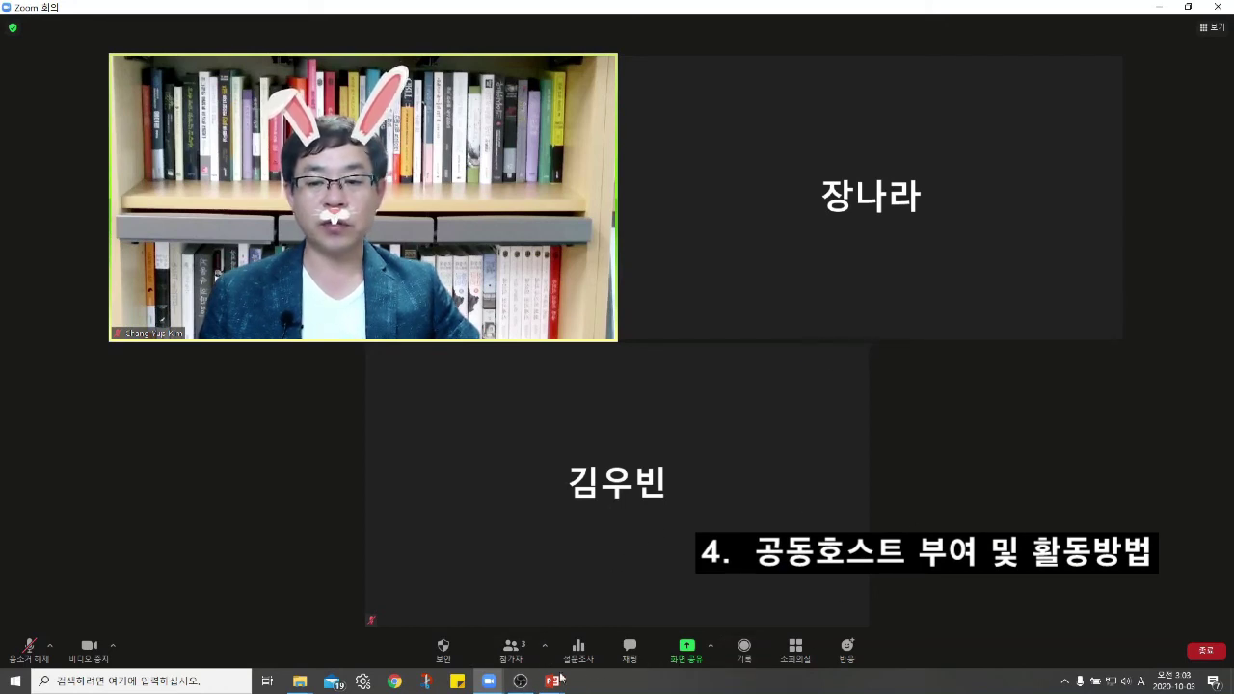
Show the participant list and make the participant listed directly below the host a co-host of the meeting.
{"action": "left_click", "coordinate": [508, 651]}
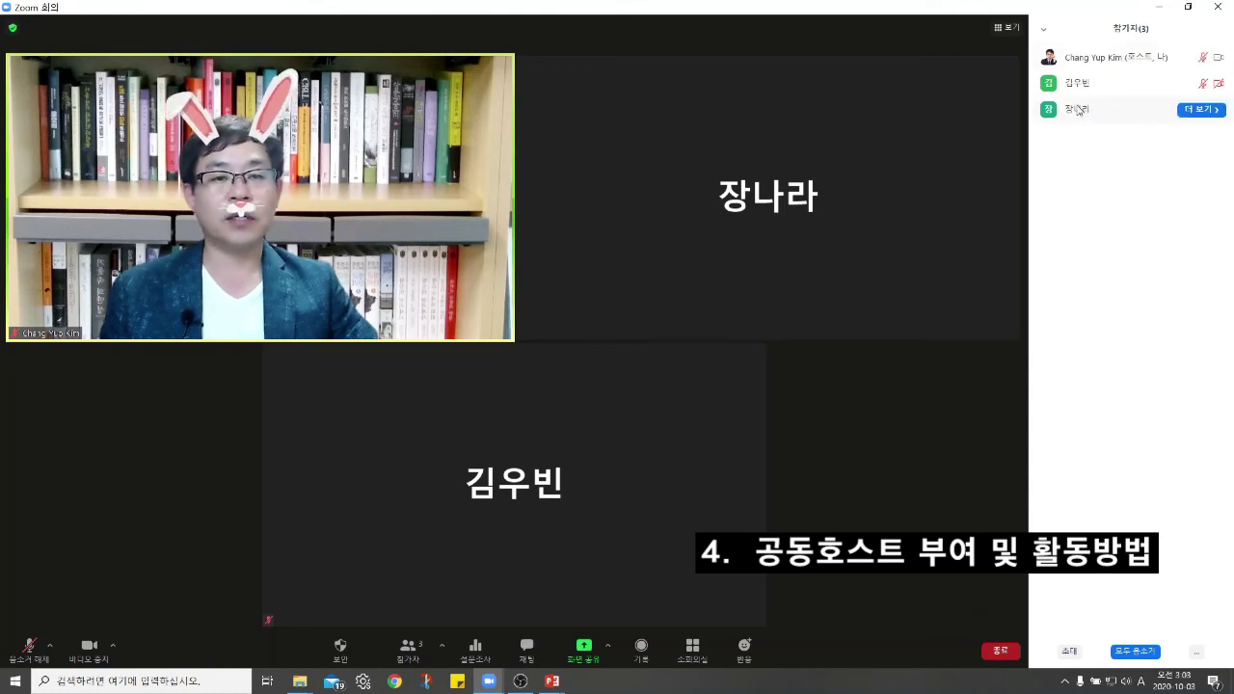
{"action": "mouse_move", "coordinate": [1079, 90]}
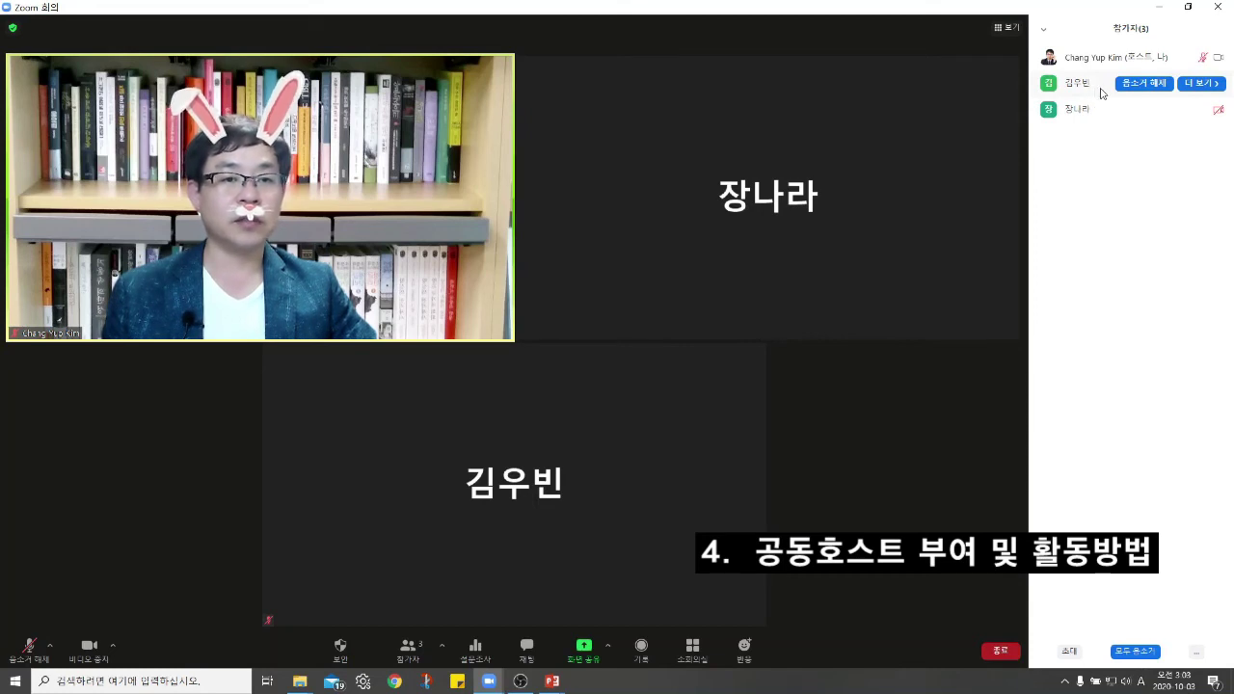
{"action": "left_click", "coordinate": [1204, 85]}
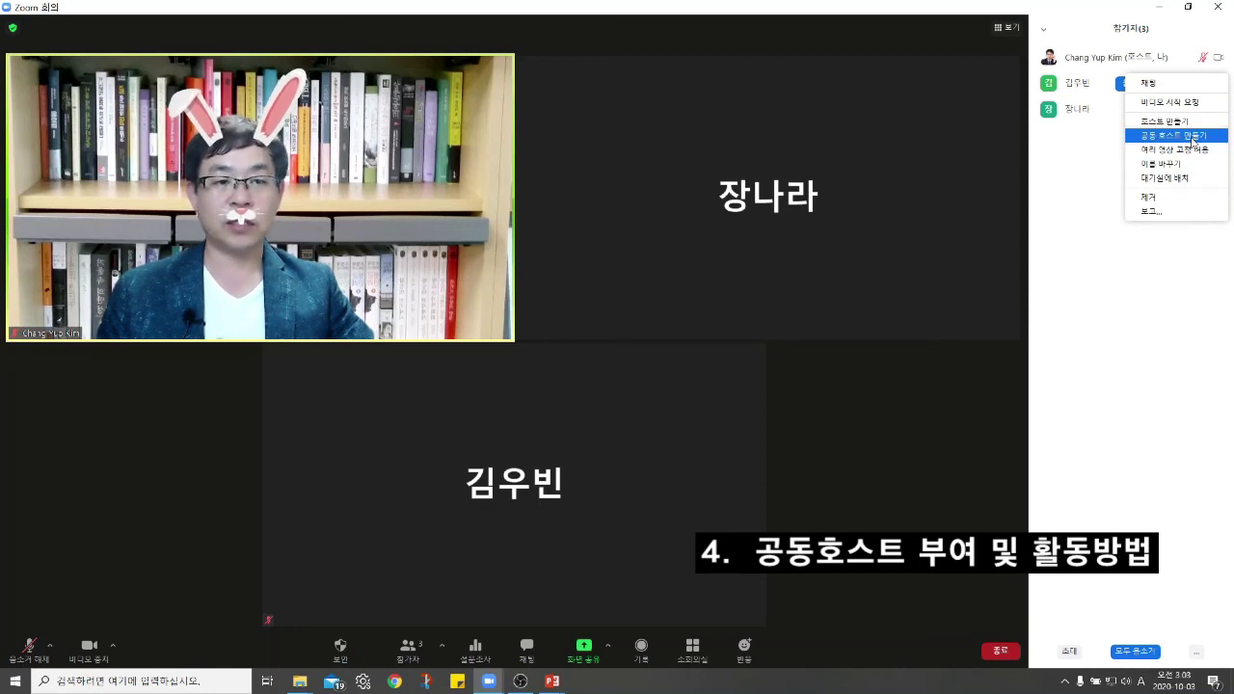
{"action": "left_click", "coordinate": [1192, 136]}
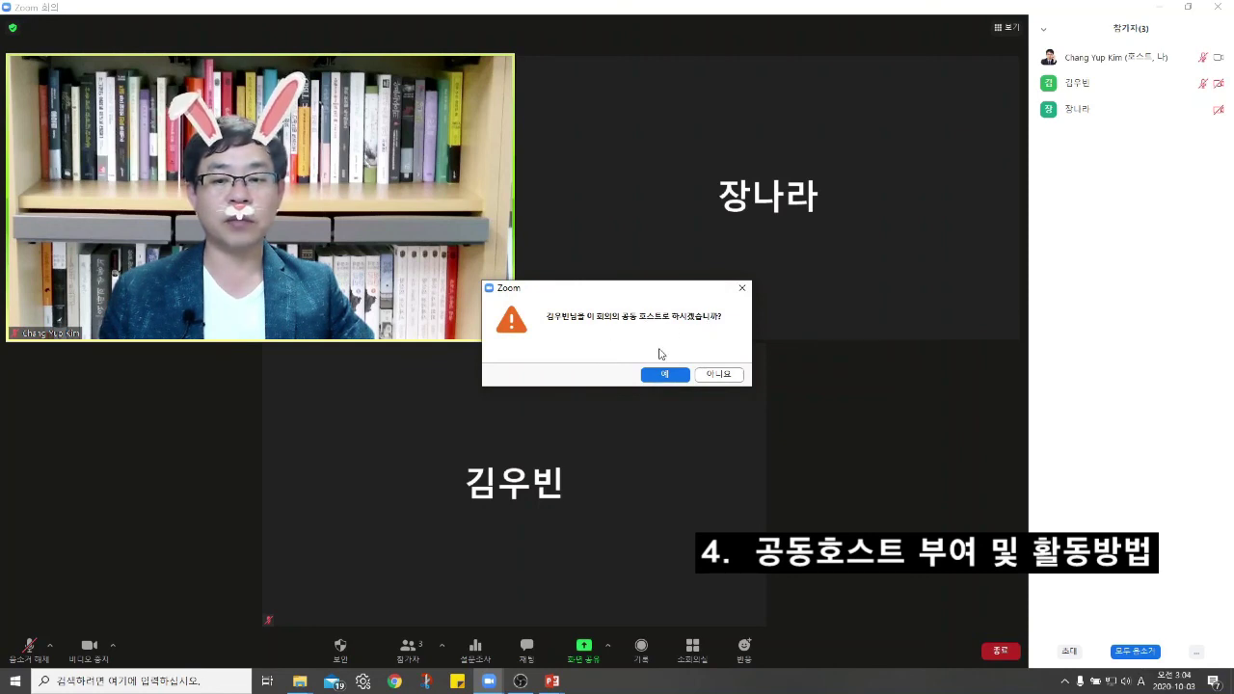
{"action": "left_click", "coordinate": [665, 375]}
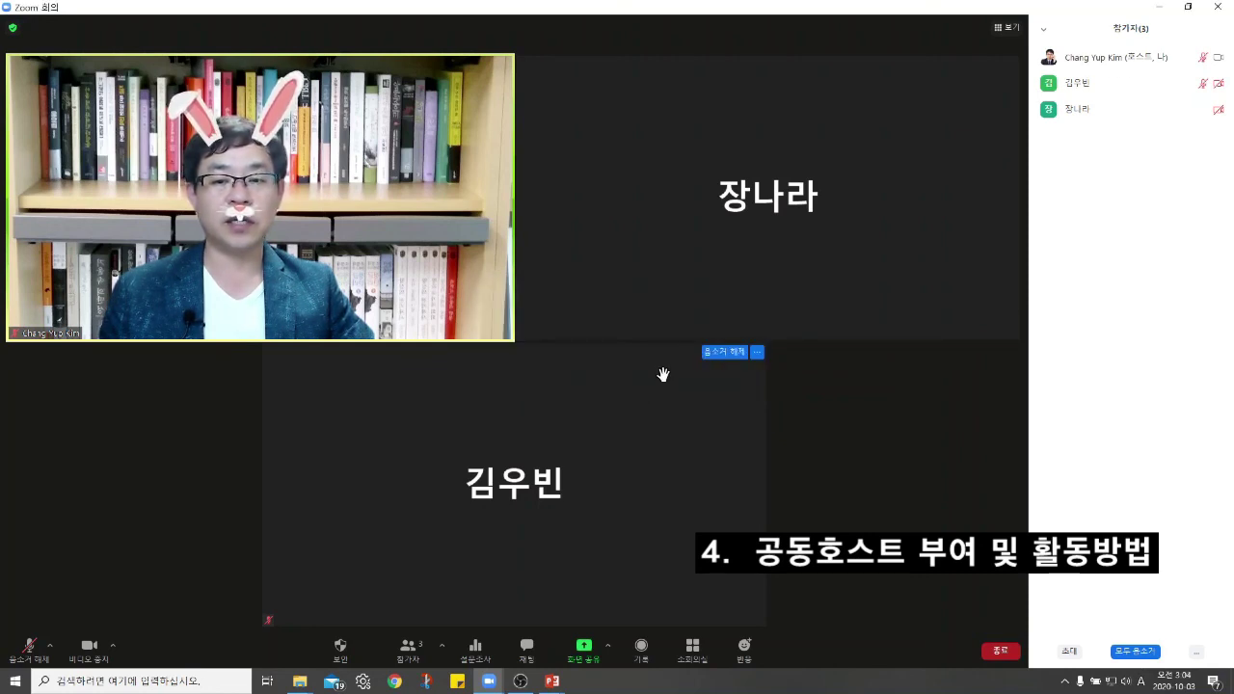